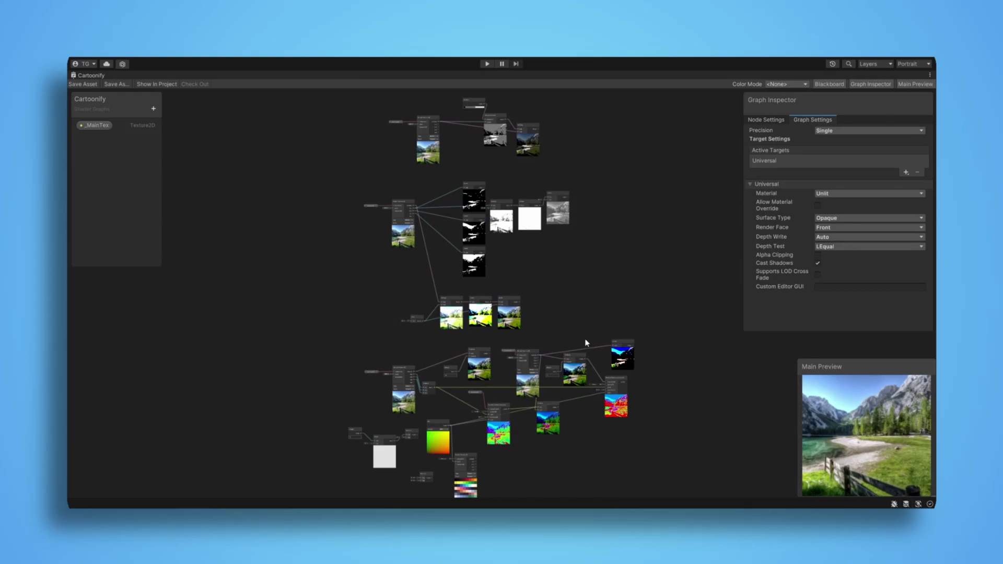
# Step: Examine the Cartoonify graph's node groups, focusing on the Sample Texture 2D node and its image preview
pyautogui.scroll(6, 586, 342)
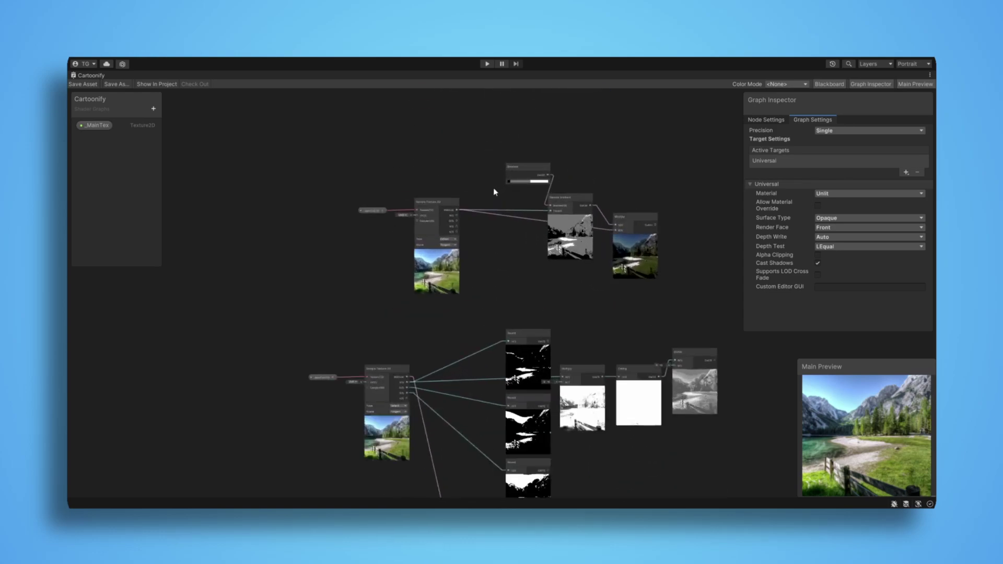
pyautogui.moveTo(492, 328); pyautogui.dragTo(520, 422, button='middle')
pyautogui.moveTo(559, 307); pyautogui.dragTo(465, 451, button='middle')
pyautogui.moveTo(626, 308); pyautogui.dragTo(607, 426, button='middle')
pyautogui.scroll(5, 457, 298)
pyautogui.moveTo(345, 124); pyautogui.dragTo(409, 239, button='middle')
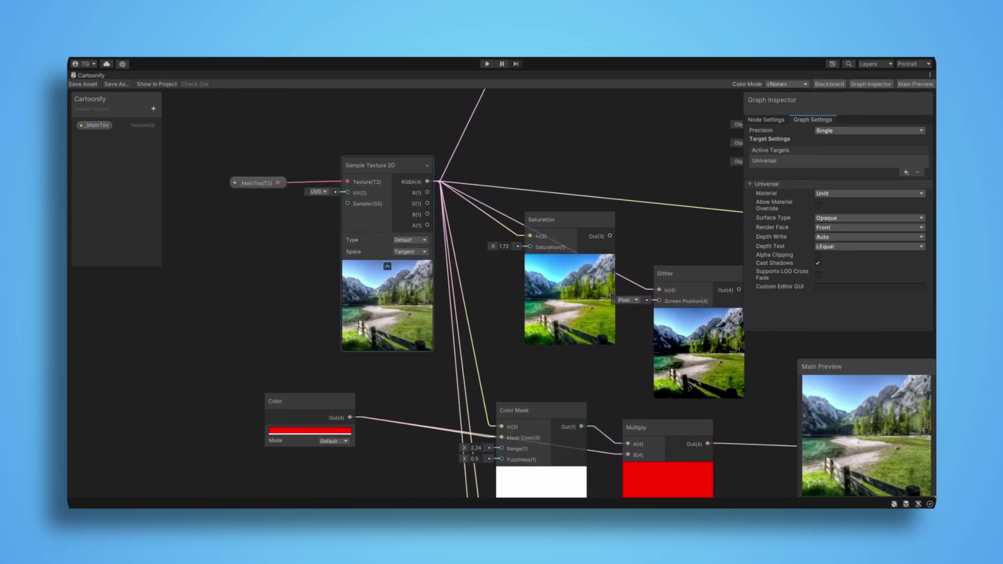
pyautogui.scroll(4, 359, 333)
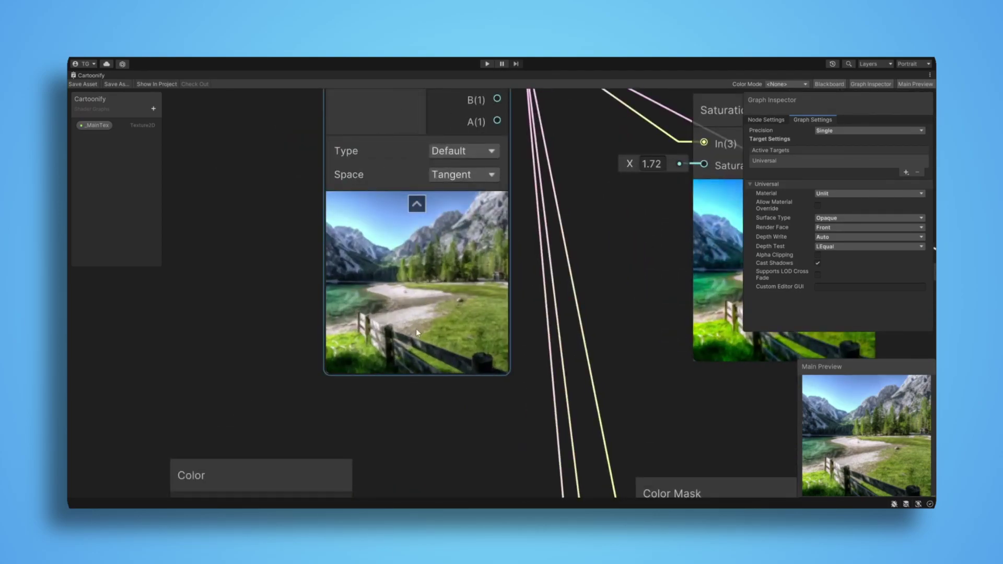
pyautogui.scroll(-4, 488, 302)
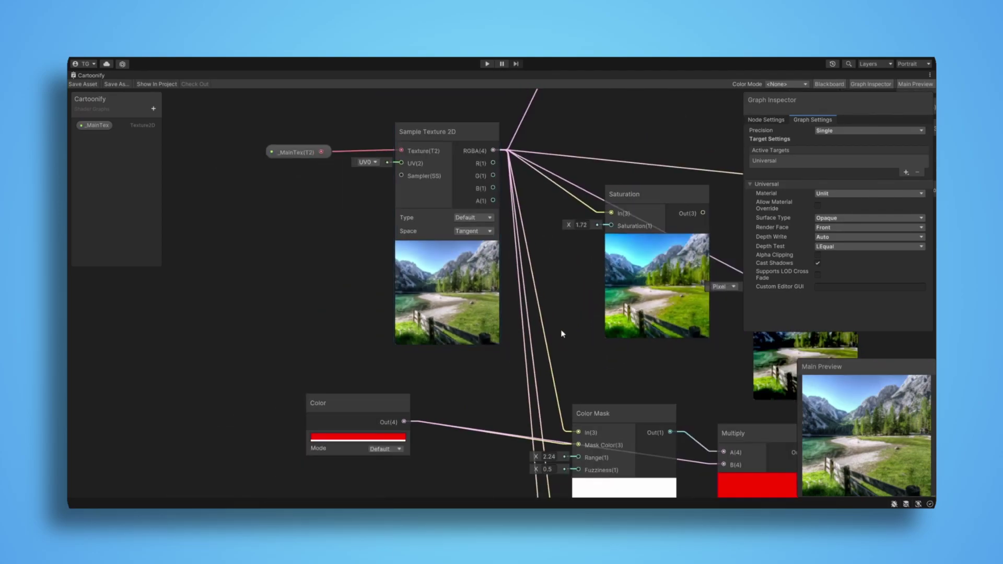
pyautogui.moveTo(560, 332); pyautogui.dragTo(525, 340, button='middle')
pyautogui.moveTo(453, 321)
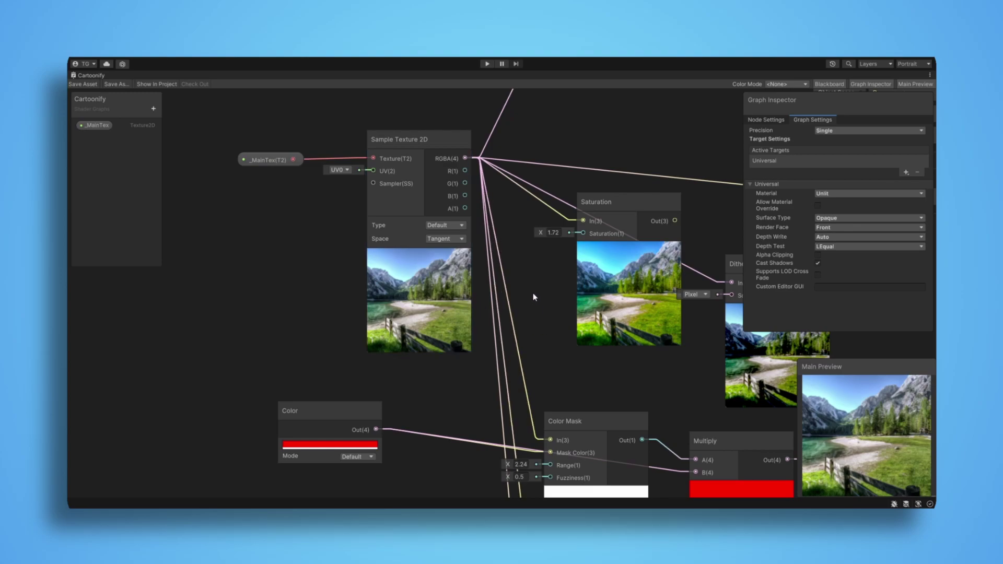
# Step: Raise the Saturation node's saturation value to about 18.6
pyautogui.moveTo(553, 286); pyautogui.dragTo(514, 280, button='middle')
pyautogui.moveTo(581, 302); pyautogui.dragTo(549, 303)
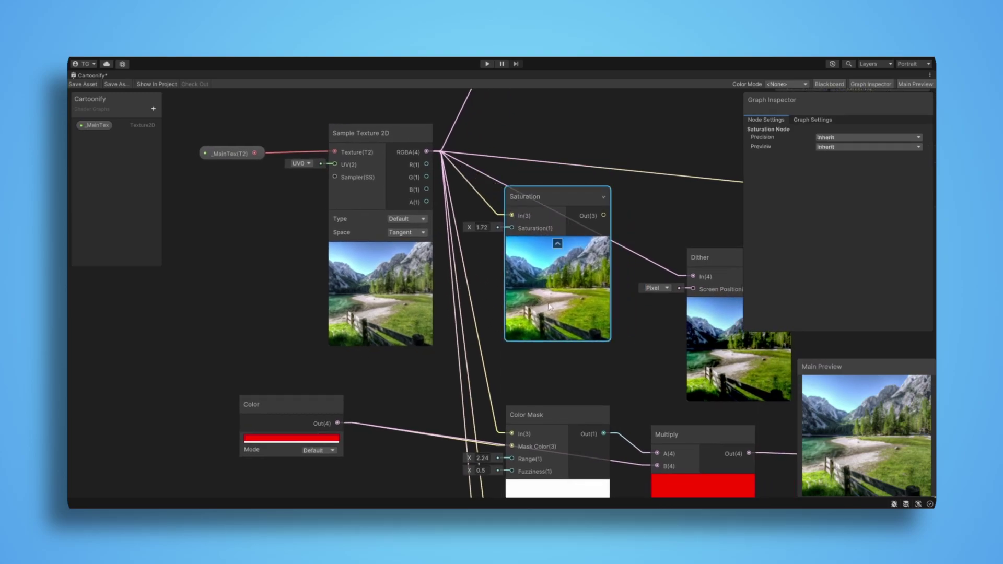
pyautogui.moveTo(588, 315); pyautogui.dragTo(519, 297, button='middle')
pyautogui.moveTo(400, 209); pyautogui.dragTo(592, 215)
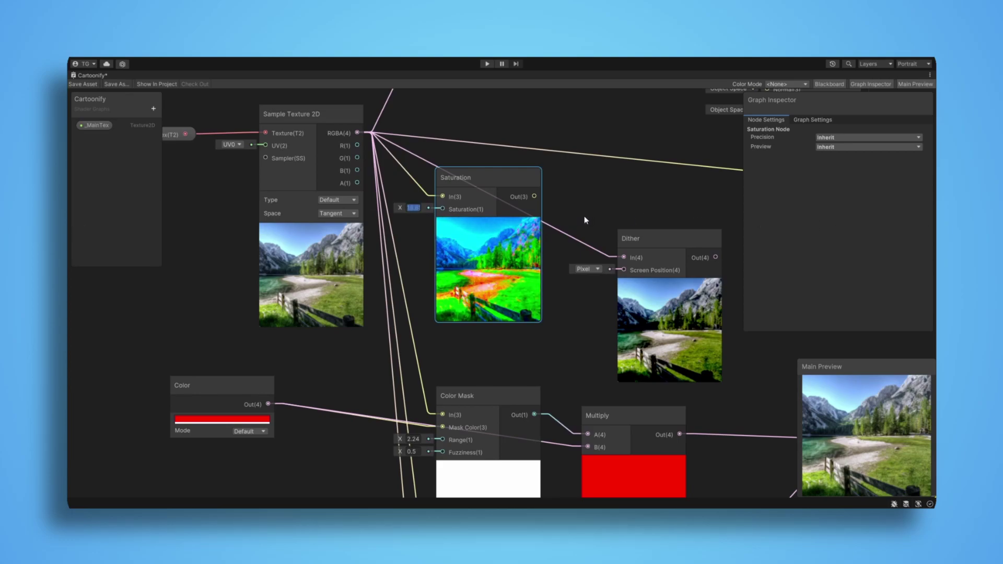
# Step: Set the Dither node's screen position to Default and connect the Saturation output to its In port
pyautogui.moveTo(639, 284); pyautogui.dragTo(600, 278, button='middle')
pyautogui.click(547, 262)
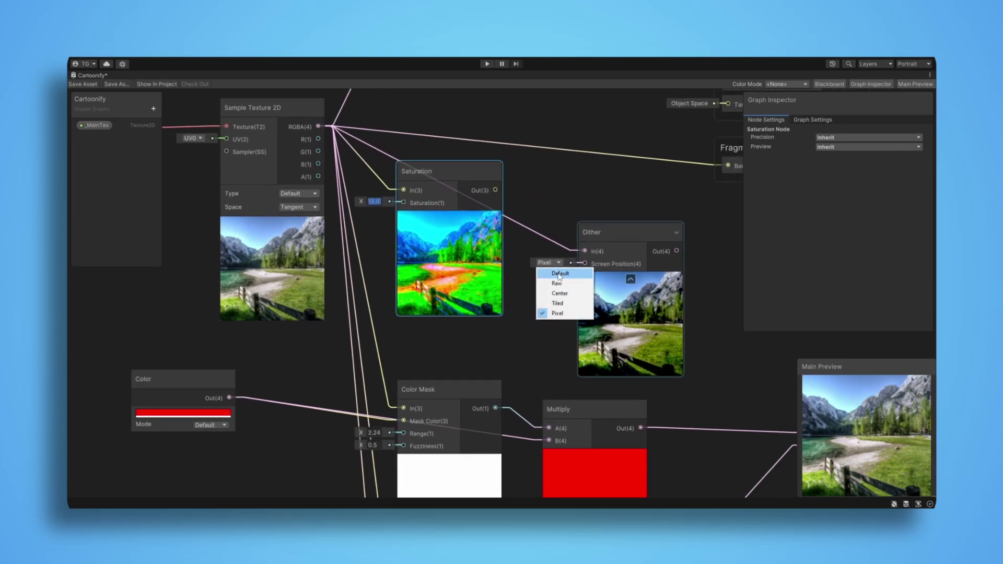
pyautogui.click(557, 271)
pyautogui.moveTo(496, 191); pyautogui.dragTo(585, 251)
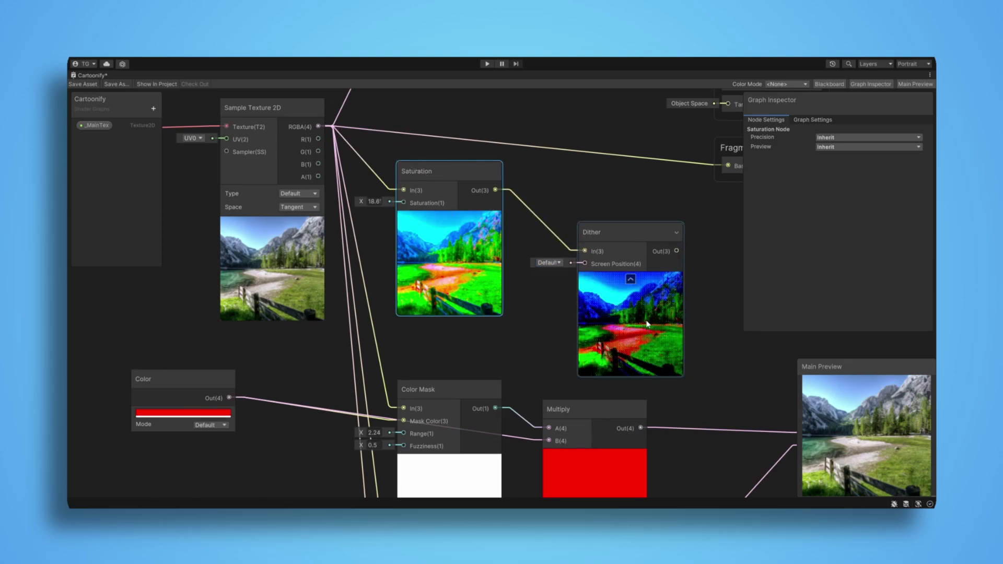
# Step: Lower the Range of the Color Mask fed by the green Color node to 0.55
pyautogui.moveTo(722, 254); pyautogui.dragTo(656, 401, button='middle')
pyautogui.scroll(-3, 643, 413)
pyautogui.scroll(-1, 471, 349)
pyautogui.moveTo(562, 382); pyautogui.dragTo(555, 183, button='middle')
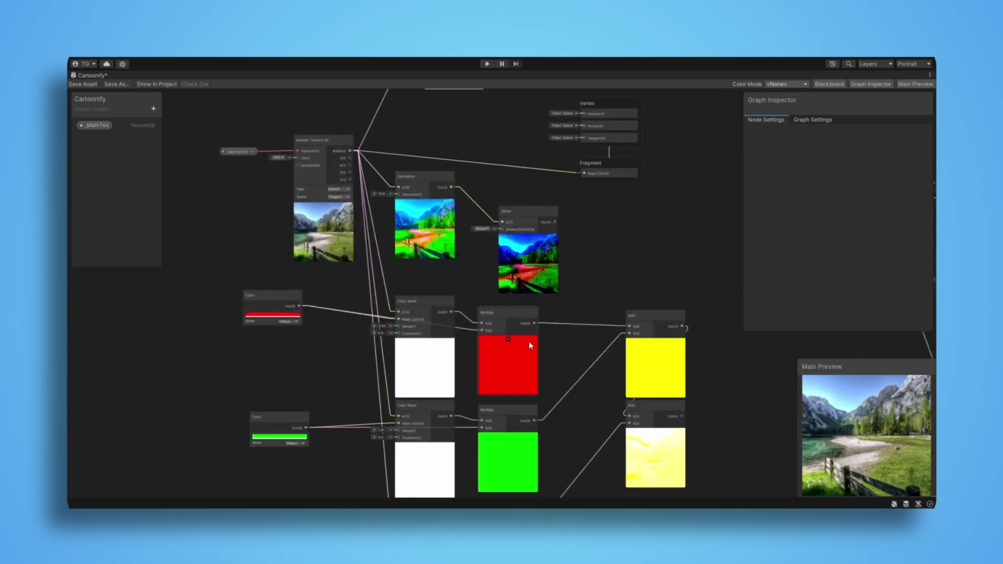
pyautogui.moveTo(426, 343); pyautogui.dragTo(437, 204, button='middle')
pyautogui.moveTo(575, 354); pyautogui.dragTo(582, 275, button='middle')
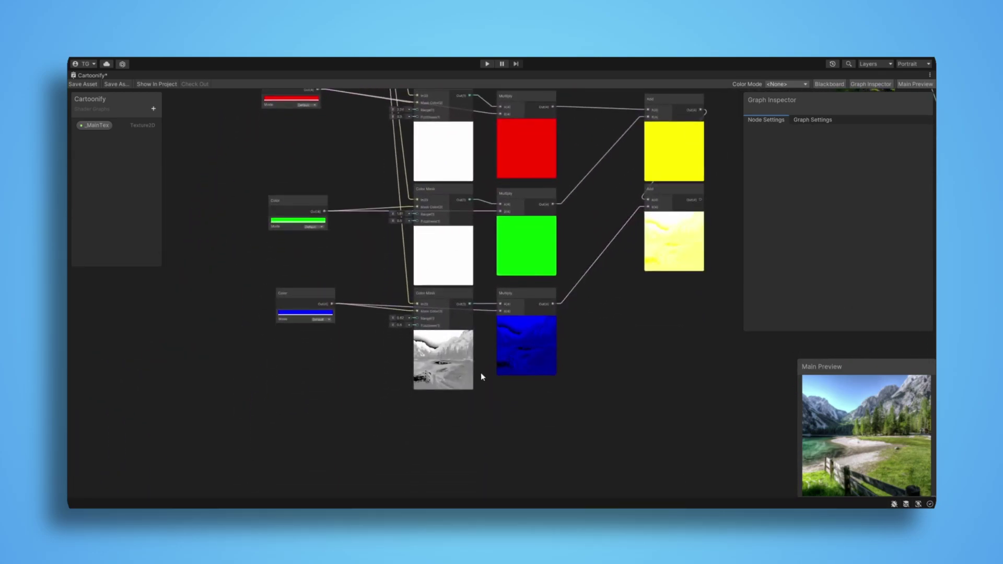
pyautogui.moveTo(391, 245); pyautogui.dragTo(416, 307, button='middle')
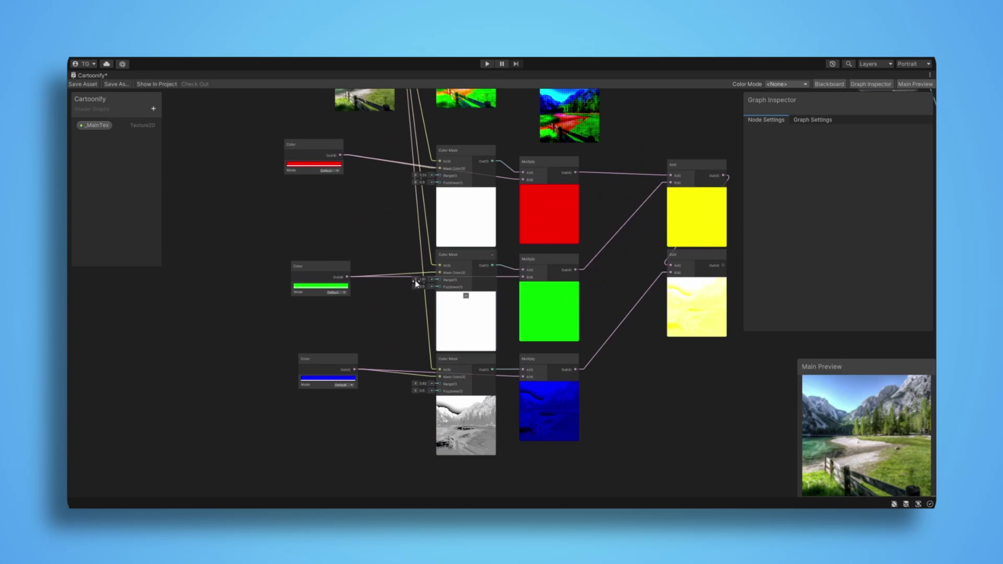
pyautogui.moveTo(414, 281); pyautogui.dragTo(406, 284)
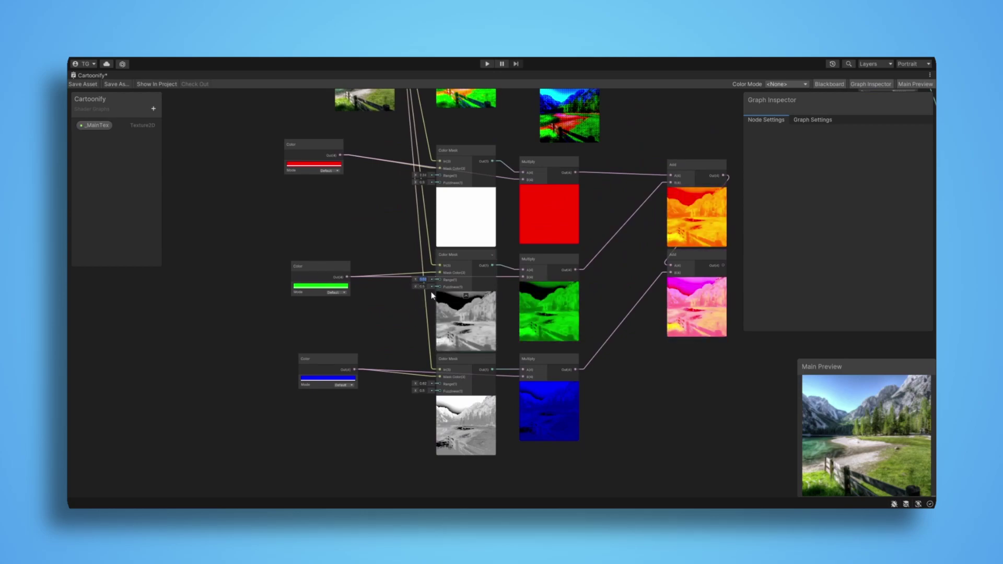
# Step: Reduce the Range of the Color Mask fed by the red Color node until its mask is mostly black
pyautogui.moveTo(552, 282); pyautogui.dragTo(521, 294, button='middle')
pyautogui.moveTo(385, 187); pyautogui.dragTo(378, 199)
pyautogui.moveTo(601, 275); pyautogui.dragTo(544, 284, button='middle')
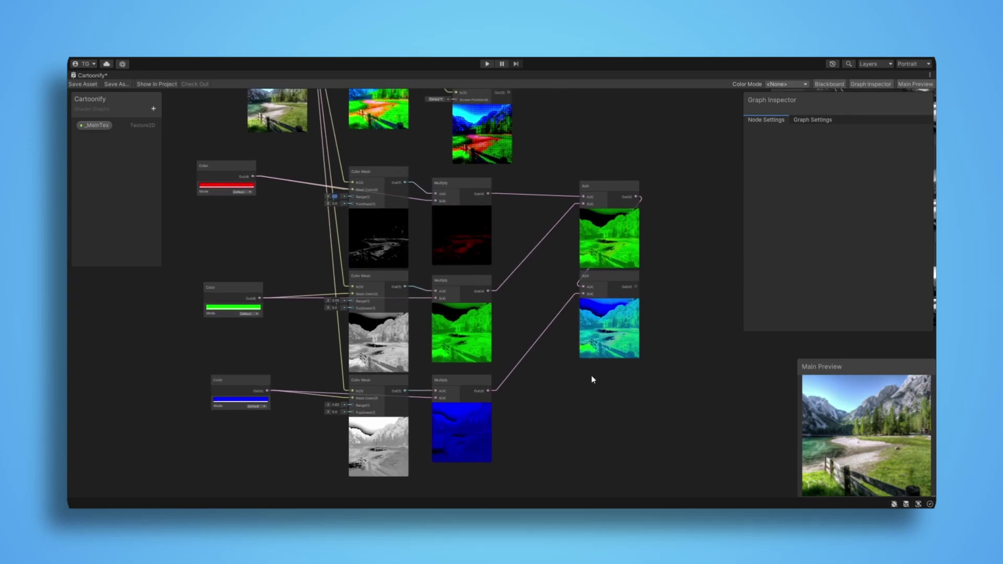
pyautogui.scroll(3, 473, 389)
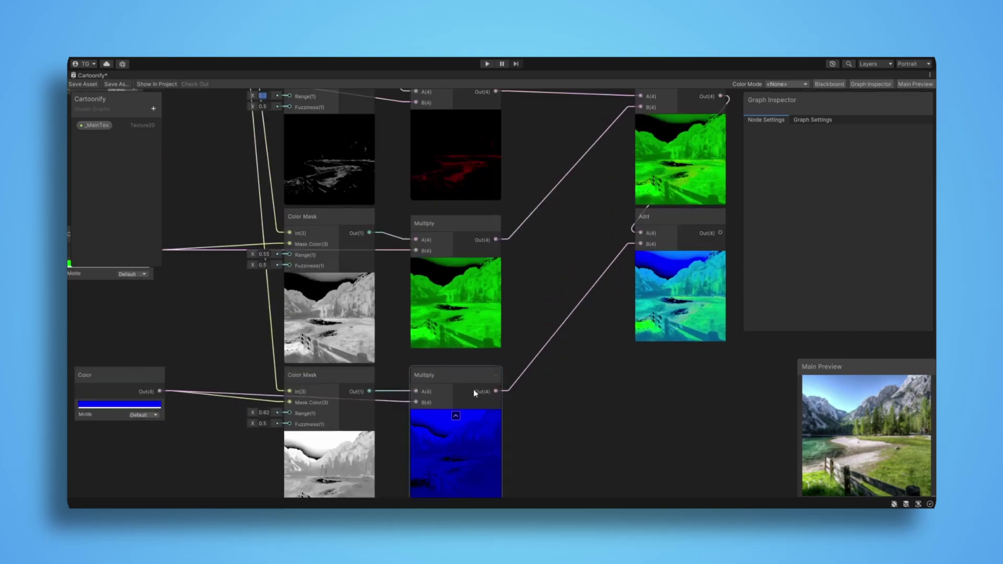
pyautogui.scroll(-2, 474, 390)
# Step: Reposition the Gradient and Sample Gradient nodes between the Sample Texture 2D and Multiply nodes
pyautogui.moveTo(534, 457); pyautogui.dragTo(582, 278, button='middle')
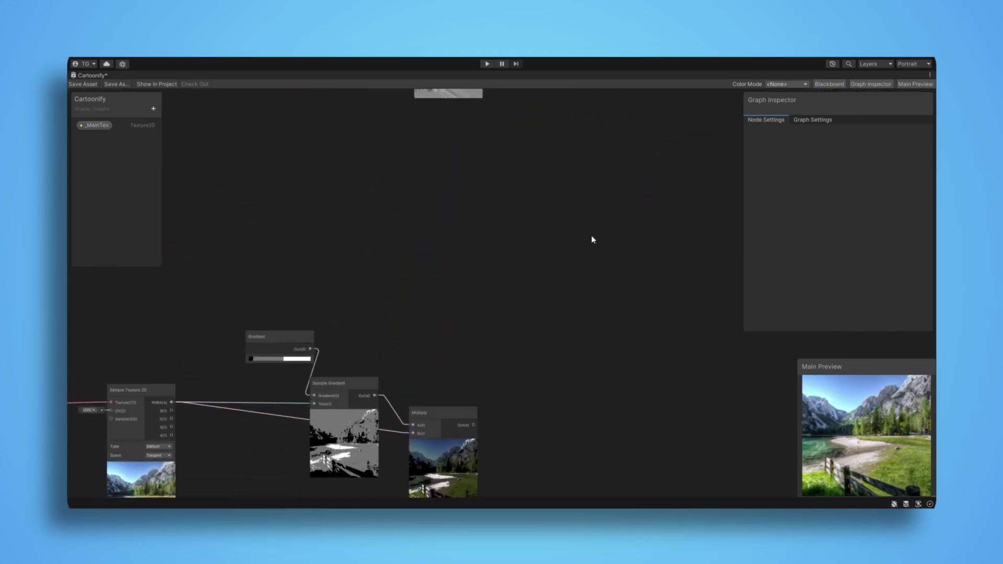
pyautogui.click(392, 197)
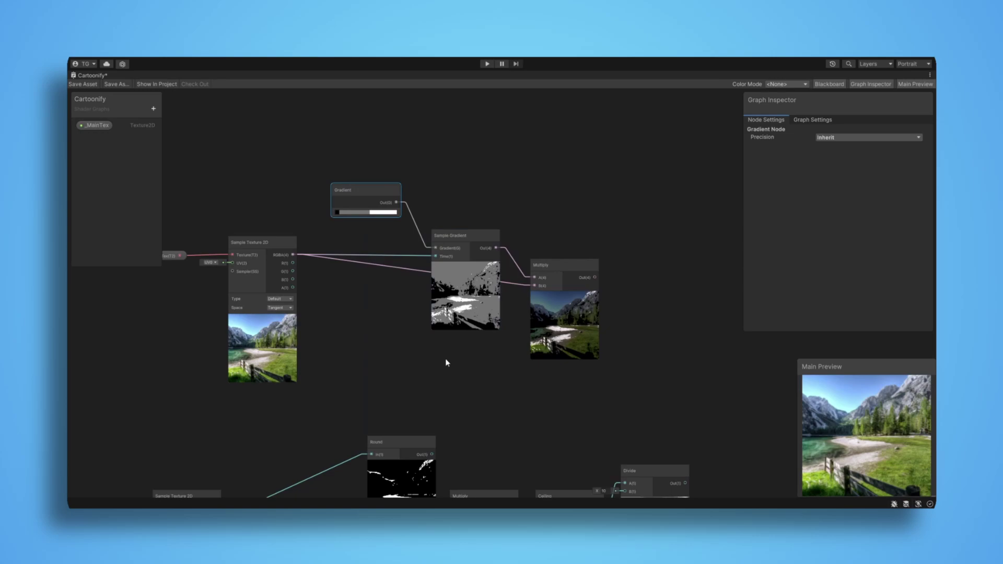
pyautogui.scroll(3, 413, 326)
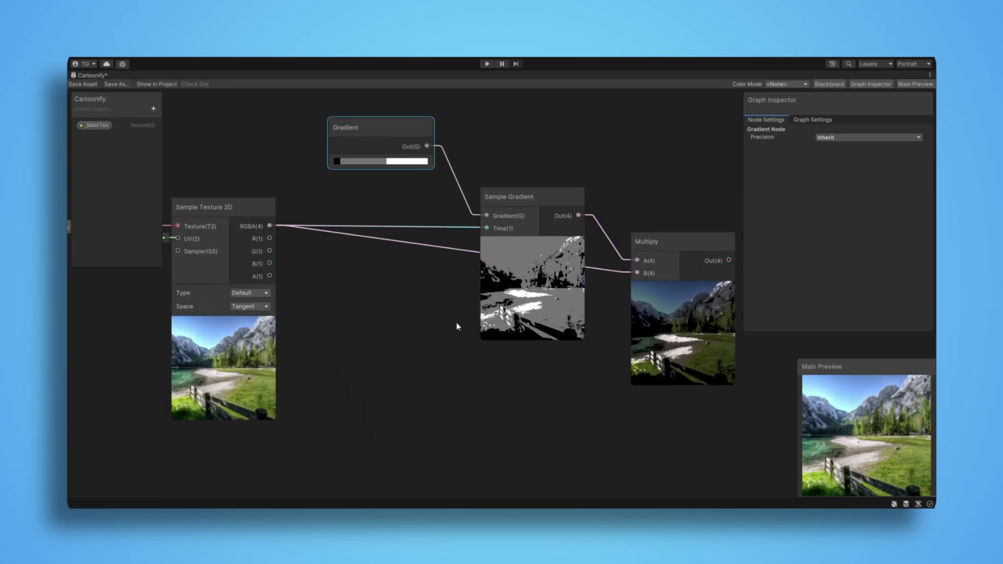
pyautogui.moveTo(332, 307); pyautogui.dragTo(462, 317, button='middle')
pyautogui.moveTo(465, 140); pyautogui.dragTo(435, 160)
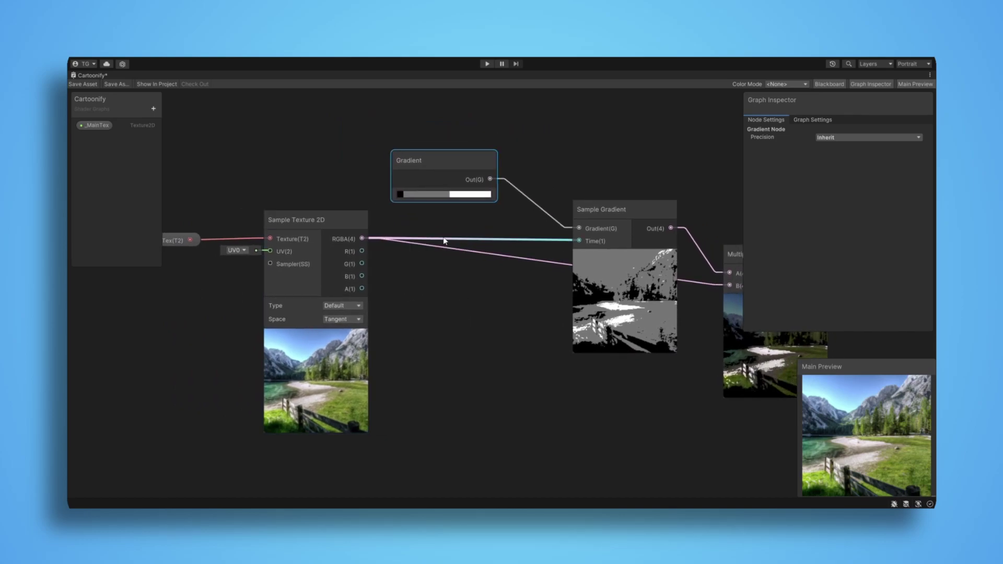
pyautogui.moveTo(654, 345); pyautogui.dragTo(629, 321)
pyautogui.moveTo(637, 332); pyautogui.dragTo(591, 333, button='middle')
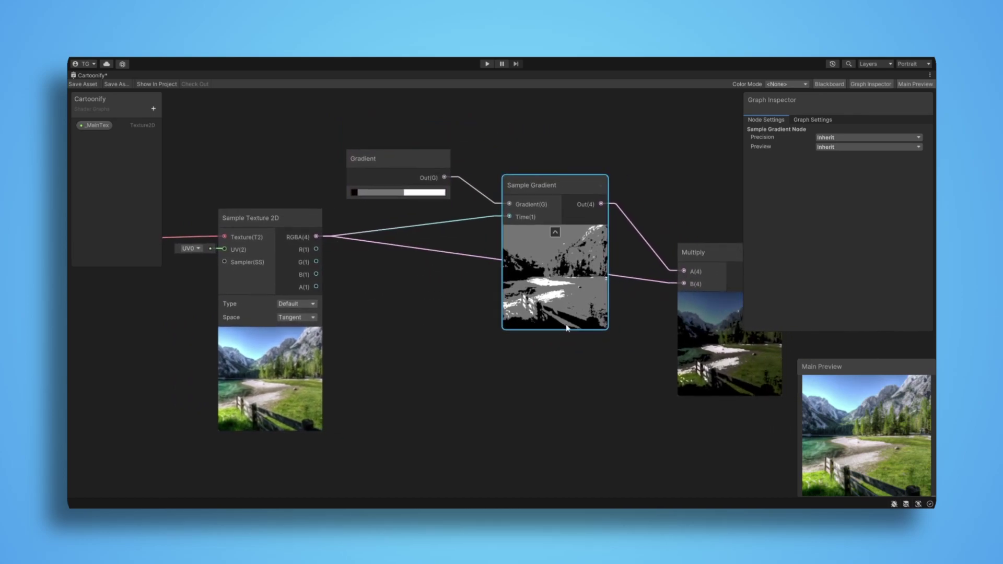
# Step: In the Gradient node's gradient, move the black key to 14.1% and recolor the middle grey key pure red
pyautogui.click(398, 193)
pyautogui.moveTo(344, 292)
pyautogui.mouseDown()
pyautogui.moveTo(372, 291)
pyautogui.moveTo(356, 293)
pyautogui.mouseUp()
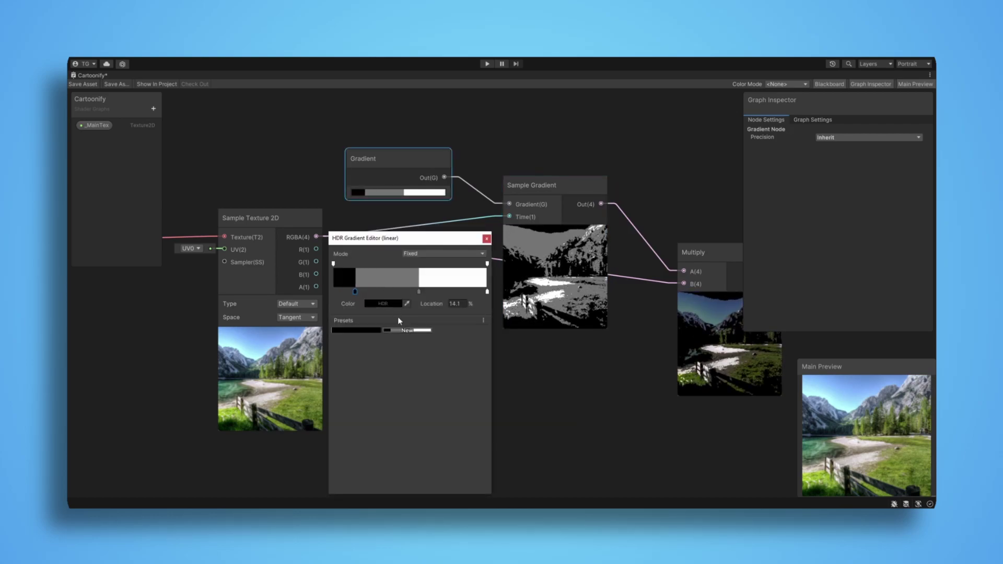
pyautogui.doubleClick(418, 292)
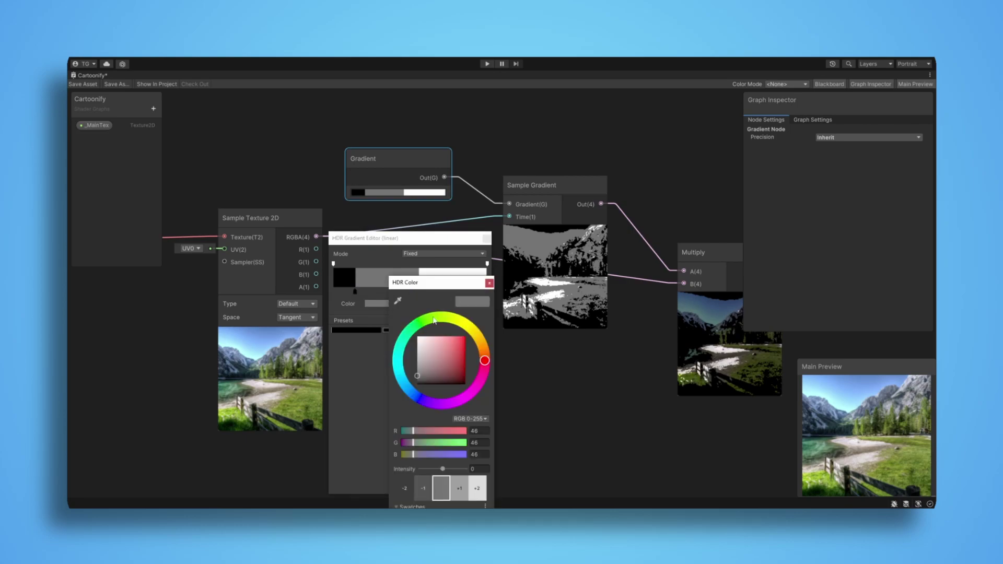
pyautogui.moveTo(441, 339); pyautogui.dragTo(473, 333)
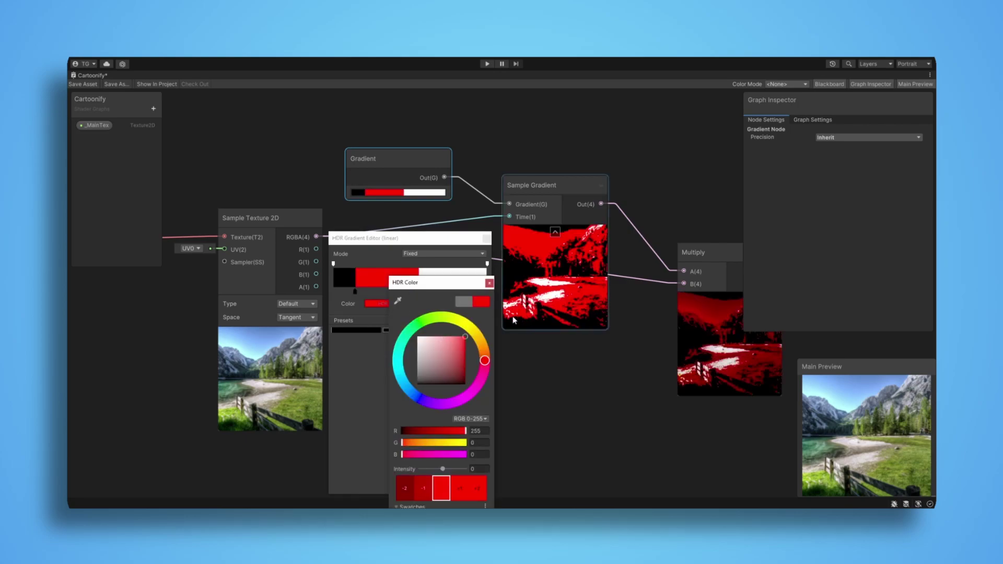
pyautogui.click(445, 247)
# Step: Recolor the gradient's white end key to a bright bluish green, RGB 0, 255, 99
pyautogui.click(487, 292)
pyautogui.click(390, 302)
pyautogui.moveTo(408, 305); pyautogui.dragTo(395, 317)
pyautogui.click(452, 319)
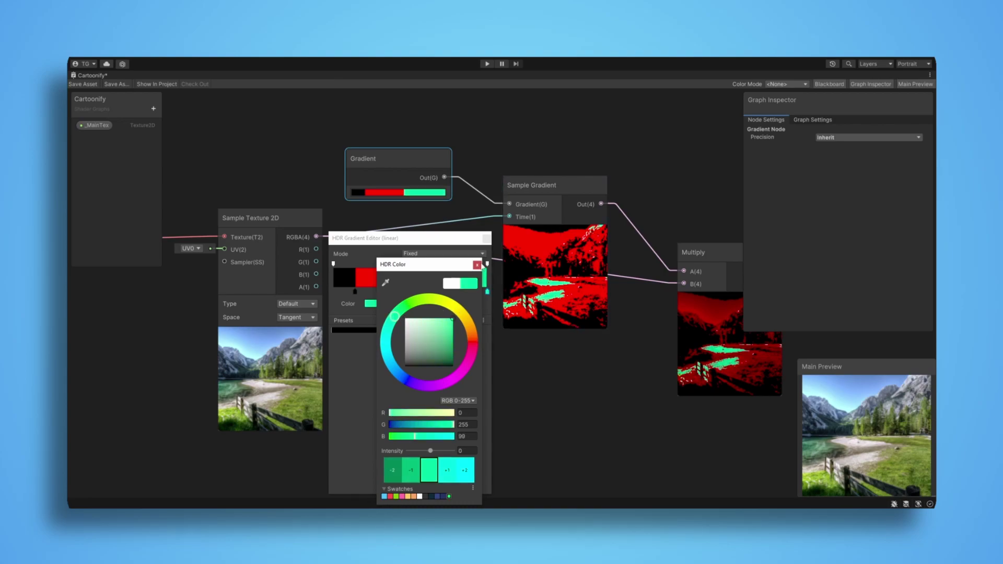
pyautogui.click(477, 265)
# Step: Recolor the gradient's first key from black to a neutral grey
pyautogui.click(355, 293)
pyautogui.click(381, 305)
pyautogui.moveTo(440, 346); pyautogui.dragTo(372, 359)
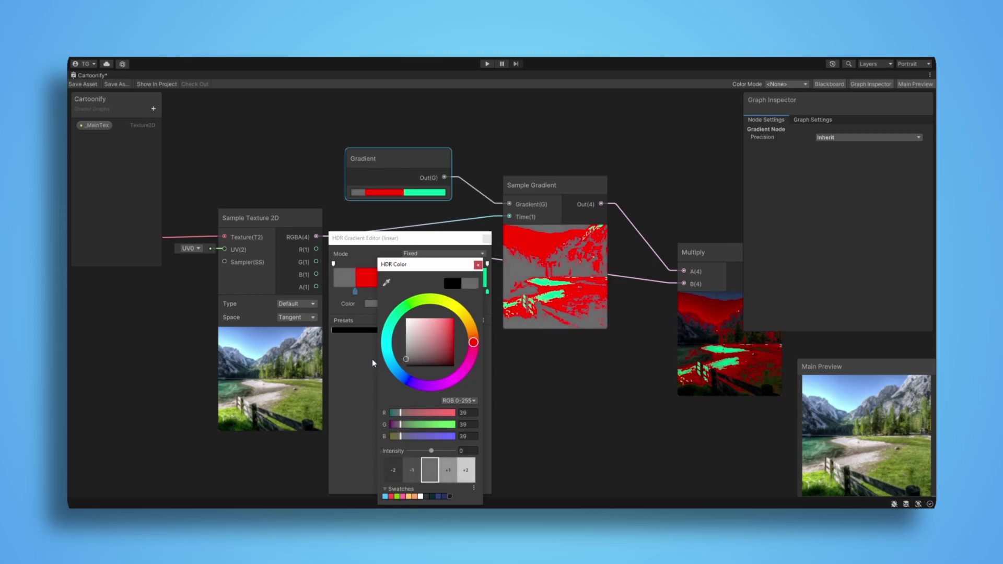
pyautogui.click(401, 239)
# Step: Move the gradient's red key to 31.8% and add a magenta key between it and the green end key
pyautogui.moveTo(416, 290); pyautogui.dragTo(383, 291)
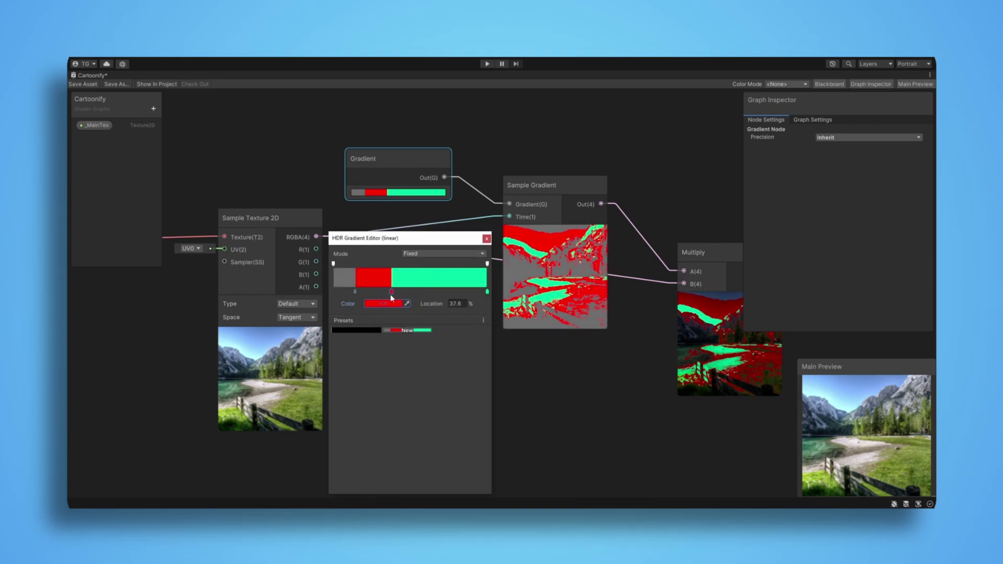
pyautogui.doubleClick(429, 291)
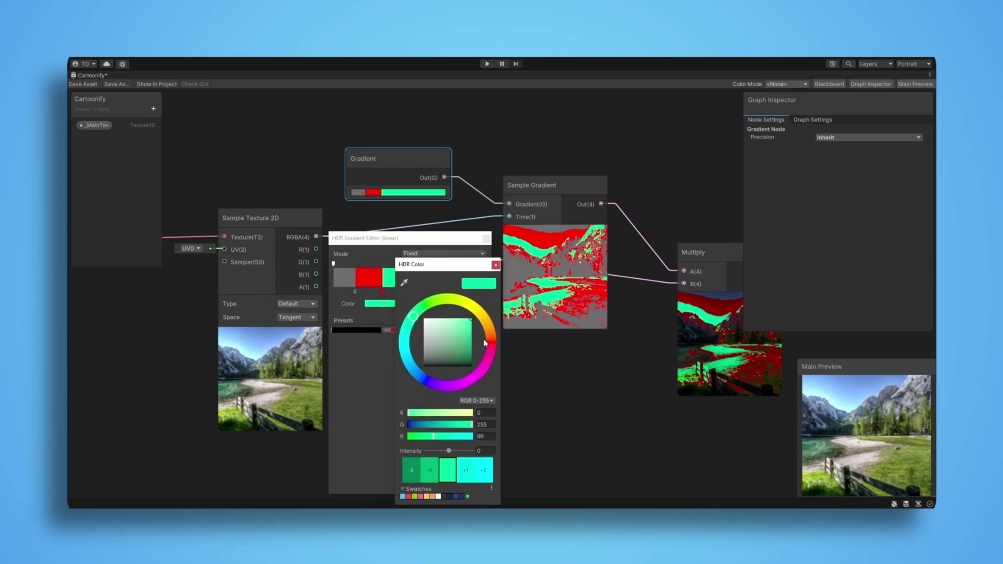
pyautogui.moveTo(484, 340); pyautogui.dragTo(486, 365)
pyautogui.click(469, 241)
# Step: Add a gradient key at about 82.6% and color it a dark greyish blue
pyautogui.click(460, 291)
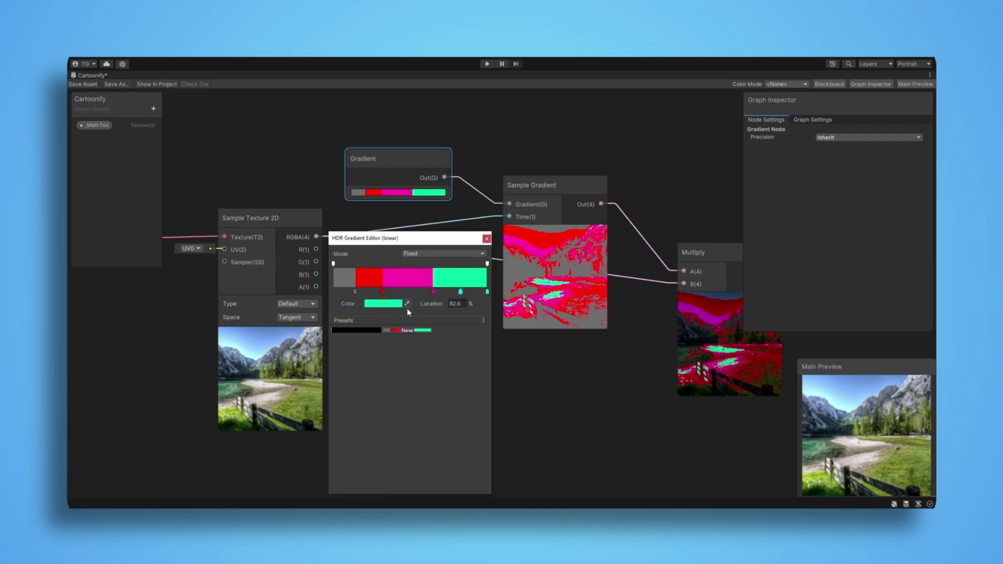
pyautogui.click(391, 304)
pyautogui.moveTo(472, 327); pyautogui.dragTo(424, 381)
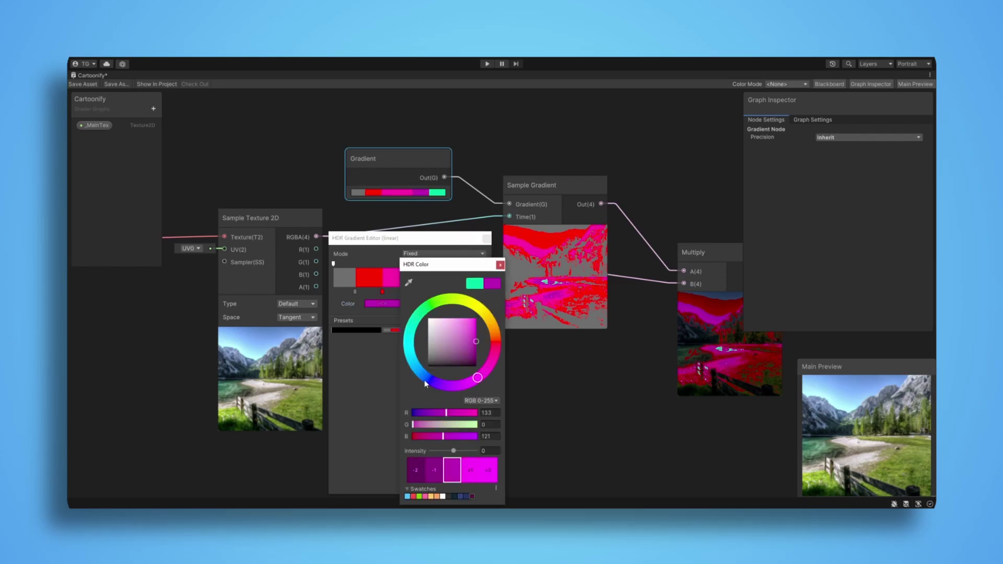
pyautogui.click(425, 379)
pyautogui.click(449, 361)
pyautogui.click(500, 265)
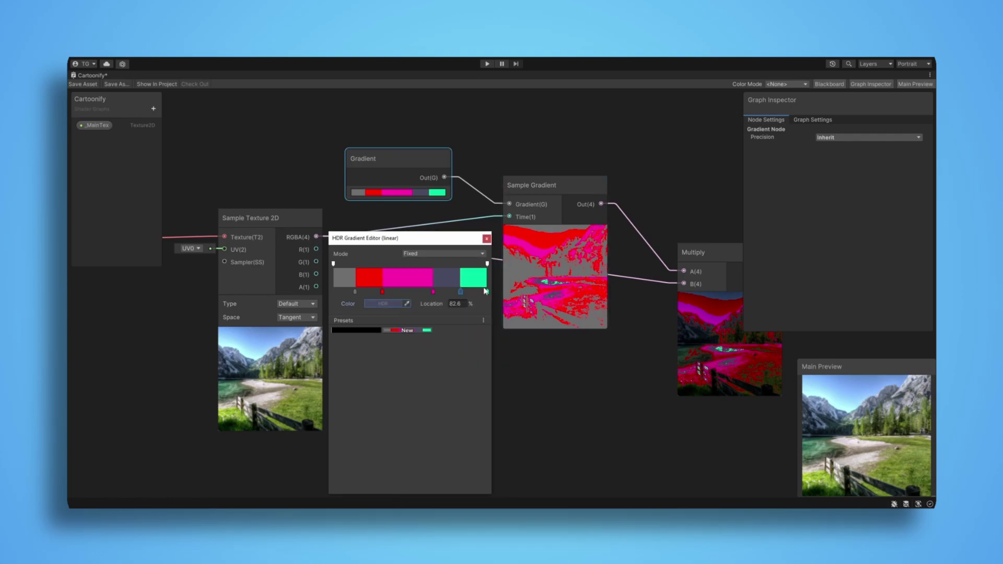
# Step: Recolor the gradient's red key at 31.8% to bright green
pyautogui.doubleClick(382, 291)
pyautogui.click(412, 308)
pyautogui.moveTo(413, 310); pyautogui.dragTo(413, 312)
pyautogui.click(488, 270)
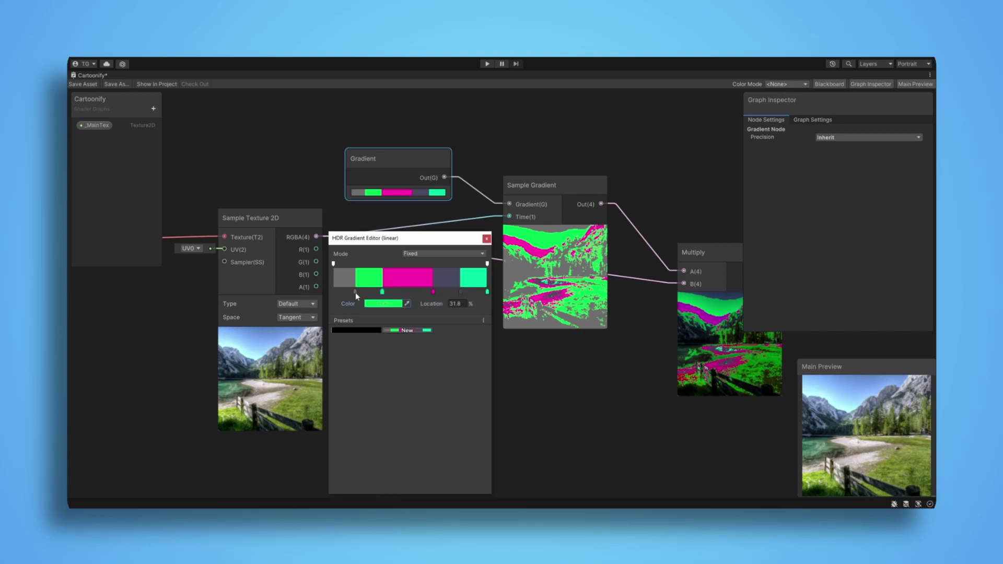
# Step: Recolor the gradient's grey key at 14.1% to bright blue
pyautogui.click(355, 291)
pyautogui.click(376, 304)
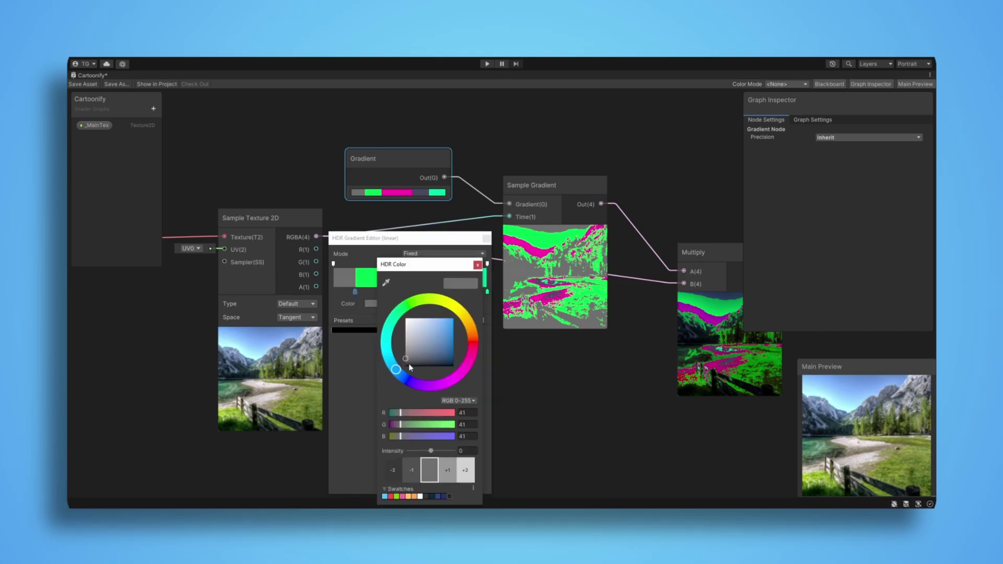
pyautogui.moveTo(409, 362); pyautogui.dragTo(483, 301)
pyautogui.click(427, 241)
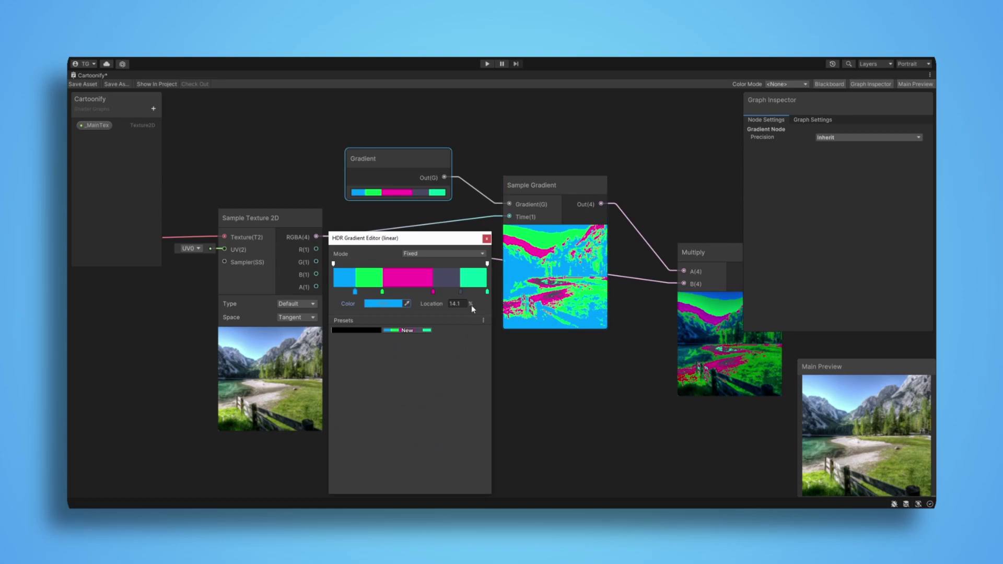
# Step: Add a dark grey key, RGB 20, 20, 20, near the gradient's start and place it at 4.7%
pyautogui.moveTo(341, 290); pyautogui.dragTo(338, 292)
pyautogui.click(380, 304)
pyautogui.moveTo(417, 340); pyautogui.dragTo(401, 364)
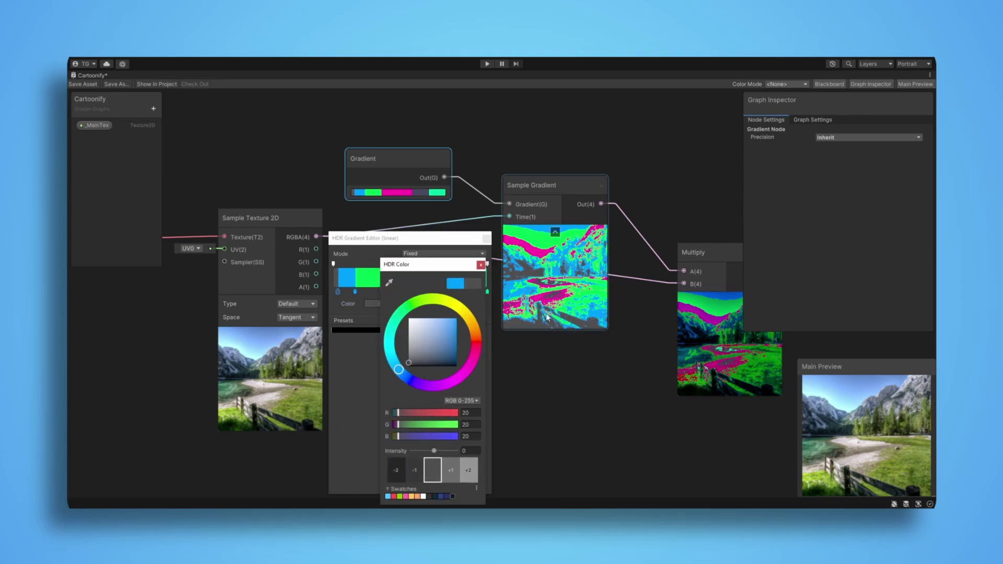
pyautogui.click(337, 291)
pyautogui.moveTo(338, 291); pyautogui.dragTo(340, 293)
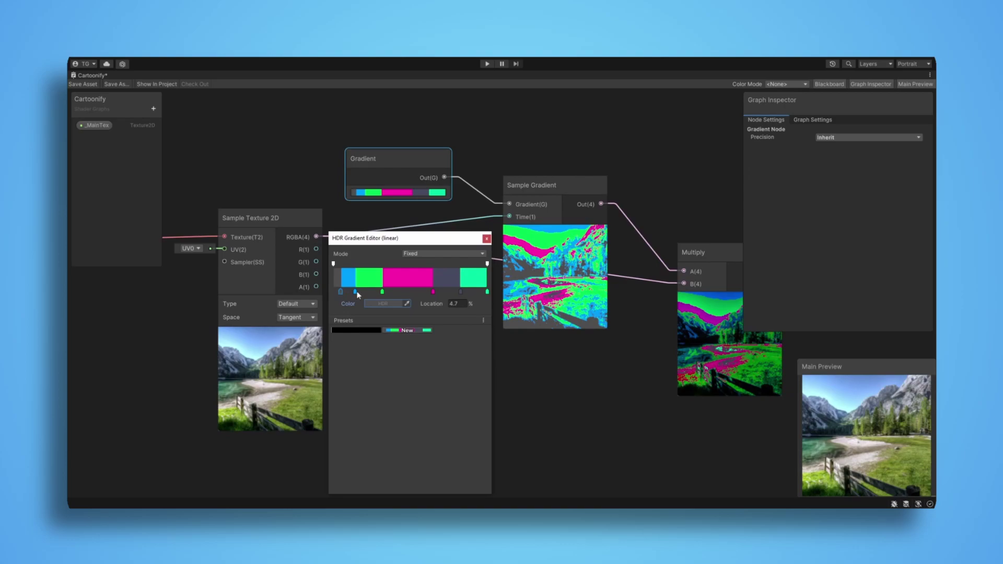
# Step: Close the gradient editor and examine the Round, Multiply, Ceiling and Divide node group below the gradient nodes
pyautogui.click(486, 239)
pyautogui.moveTo(515, 336); pyautogui.dragTo(479, 307, button='middle')
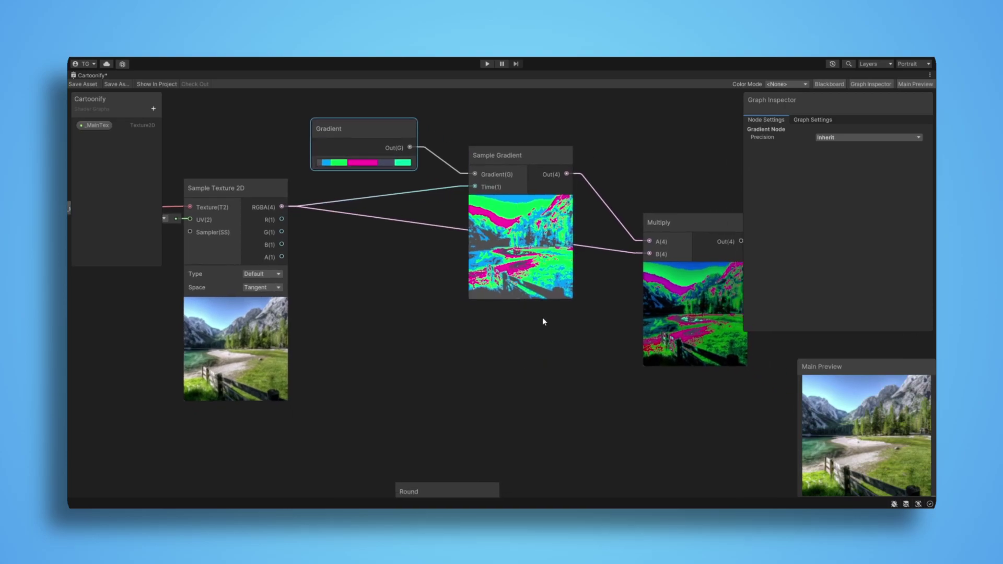
pyautogui.moveTo(591, 334); pyautogui.dragTo(469, 287, button='middle')
pyautogui.moveTo(469, 425); pyautogui.dragTo(502, 255, button='middle')
pyautogui.scroll(1, 475, 355)
pyautogui.moveTo(475, 354); pyautogui.dragTo(505, 250, button='middle')
pyautogui.scroll(-4, 491, 239)
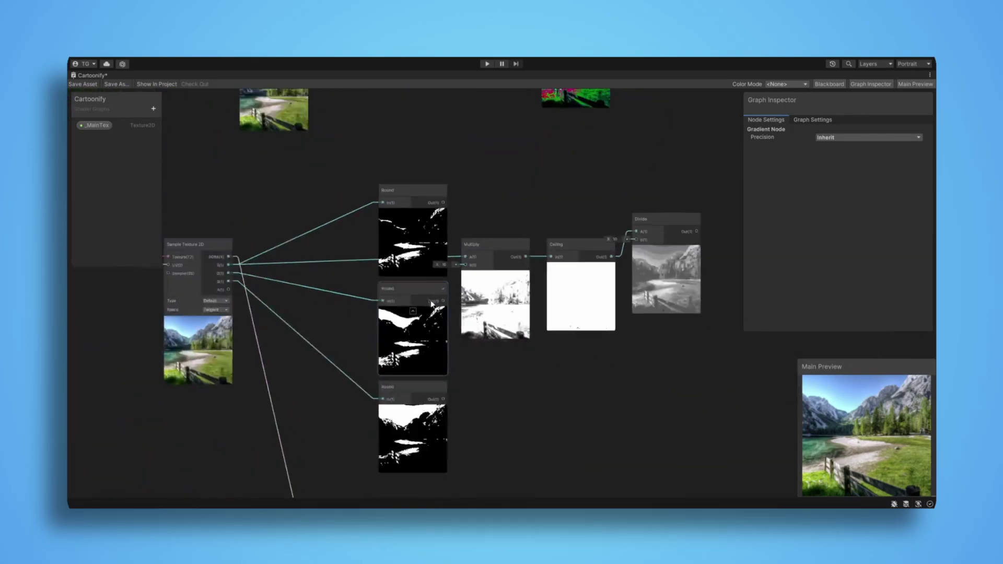
pyautogui.moveTo(381, 313); pyautogui.dragTo(476, 319, button='middle')
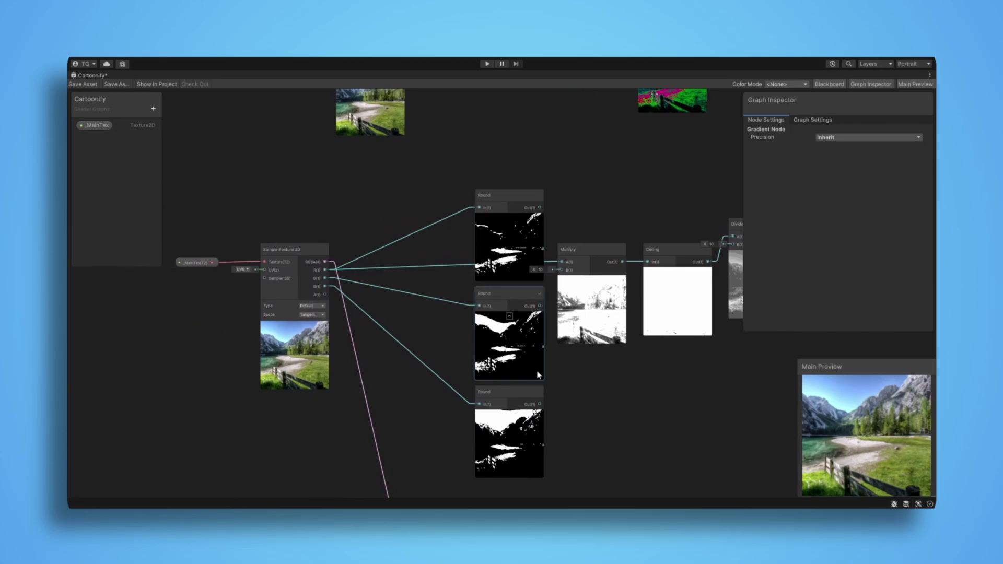
pyautogui.moveTo(529, 361); pyautogui.dragTo(456, 308, button='middle')
pyautogui.moveTo(556, 342); pyautogui.dragTo(460, 320, button='middle')
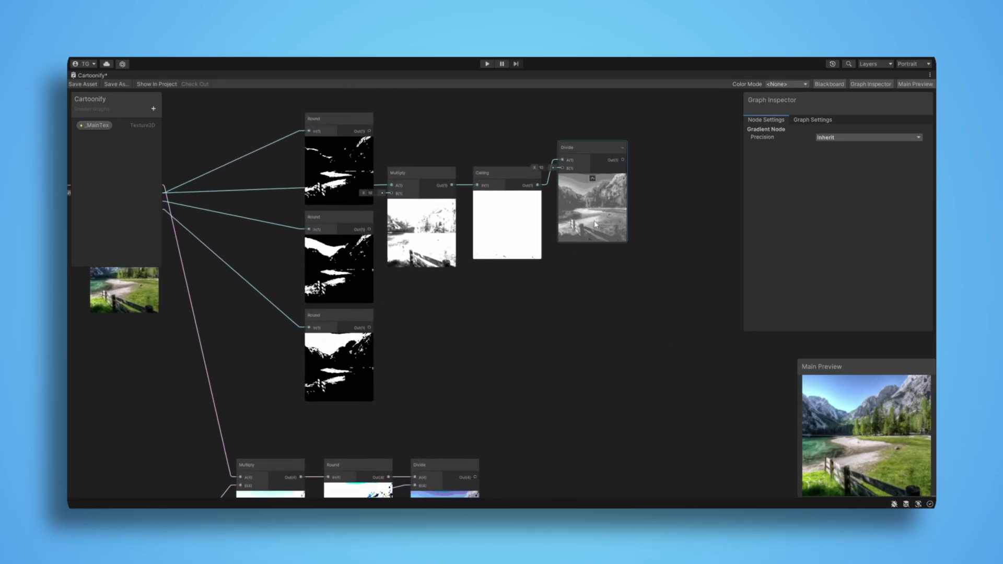
# Step: Move the Divide node that follows the Ceiling node farther from it
pyautogui.scroll(4, 610, 216)
pyautogui.scroll(1, 610, 216)
pyautogui.moveTo(610, 215); pyautogui.dragTo(585, 319, button='middle')
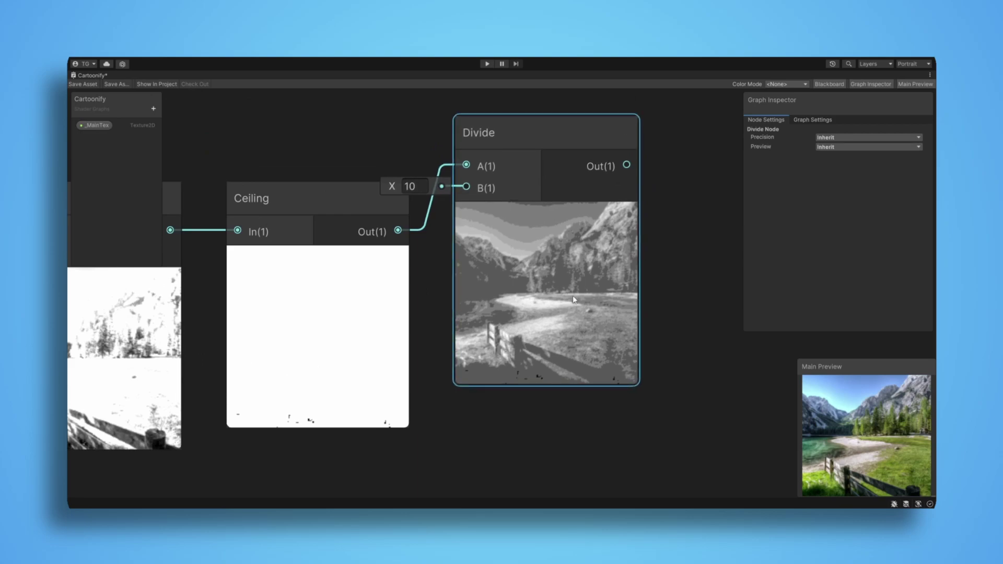
pyautogui.moveTo(572, 295); pyautogui.dragTo(641, 353)
pyautogui.scroll(-6, 641, 353)
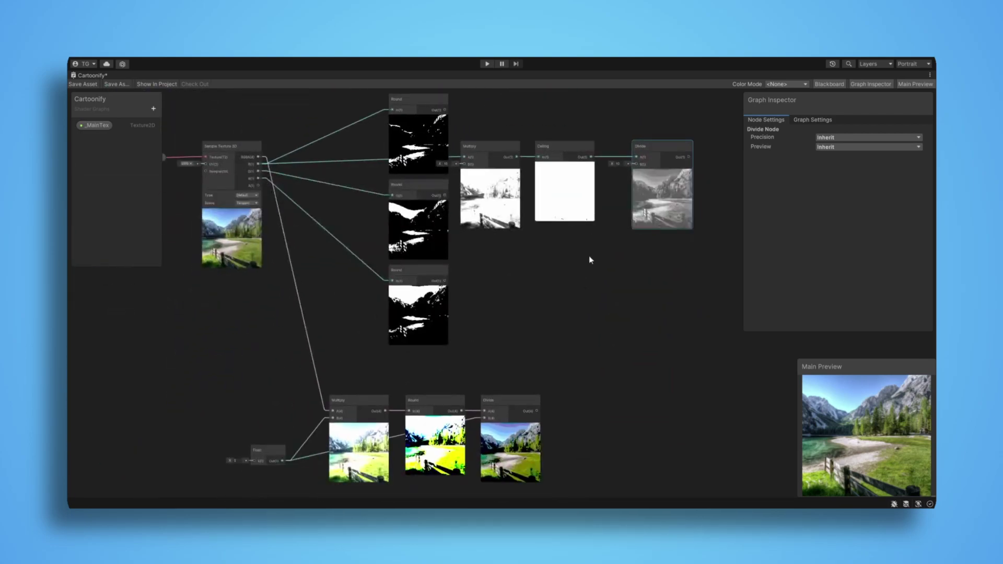
# Step: Try 2, 3 and 4 in the Integer node feeding the first Posterize node's Steps input, and settle on 5
pyautogui.moveTo(522, 340); pyautogui.dragTo(542, 262, button='middle')
pyautogui.moveTo(615, 332); pyautogui.dragTo(579, 213, button='middle')
pyautogui.scroll(6, 389, 460)
pyautogui.click(301, 322)
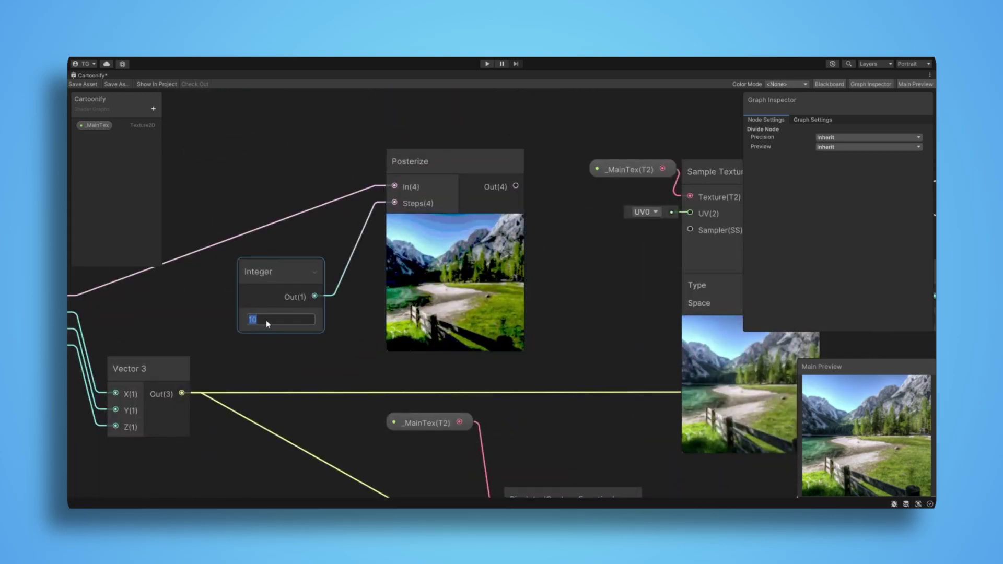
pyautogui.write('2')
pyautogui.scroll(2, 267, 324)
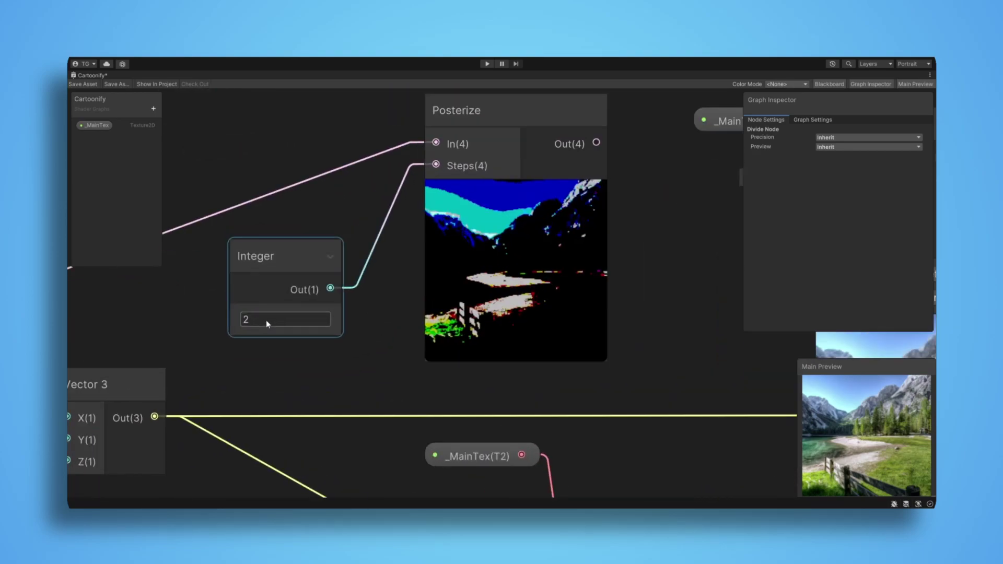
pyautogui.write('3')
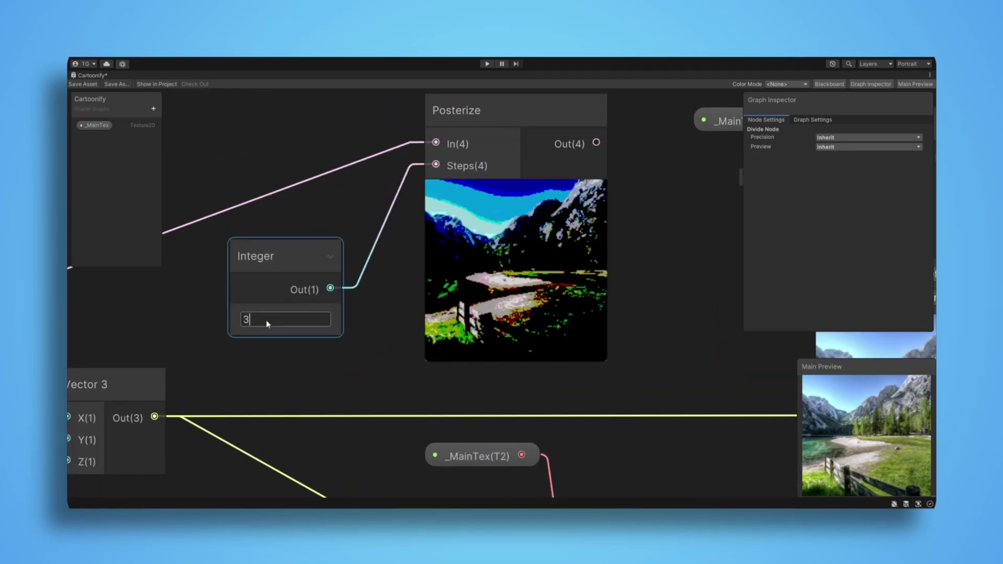
pyautogui.press('BackSpace')
pyautogui.write('4')
pyautogui.press('BackSpace')
pyautogui.write('5')
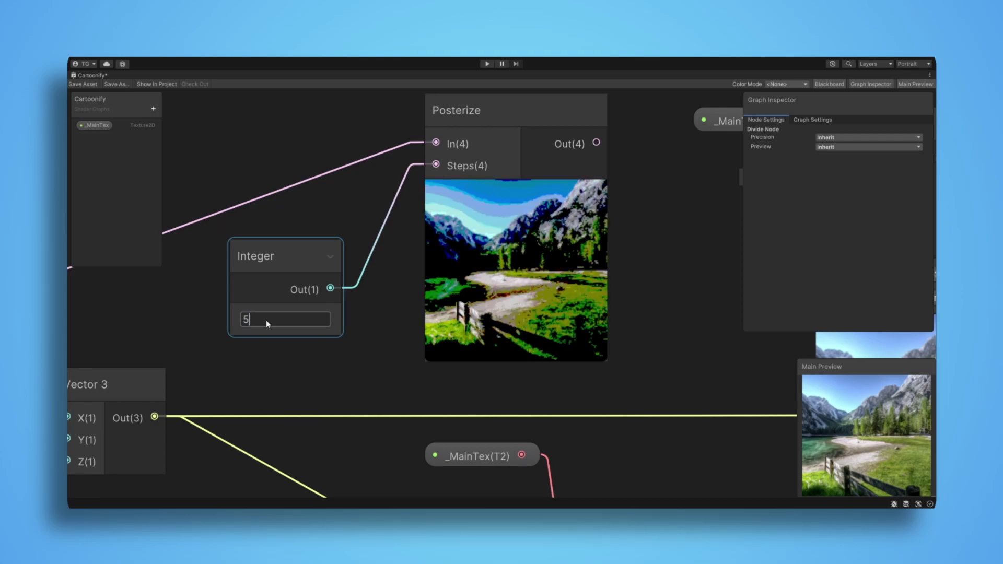
pyautogui.press('Return')
pyautogui.click(300, 333)
# Step: Browse the textures available for the Pixelate node's palette input and close the selection without changing it
pyautogui.scroll(-4, 337, 388)
pyautogui.scroll(-3, 336, 388)
pyautogui.moveTo(429, 355); pyautogui.dragTo(392, 200, button='middle')
pyautogui.moveTo(504, 302); pyautogui.dragTo(512, 209, button='middle')
pyautogui.scroll(3, 418, 325)
pyautogui.moveTo(370, 258); pyautogui.dragTo(460, 324, button='middle')
pyautogui.click(463, 241)
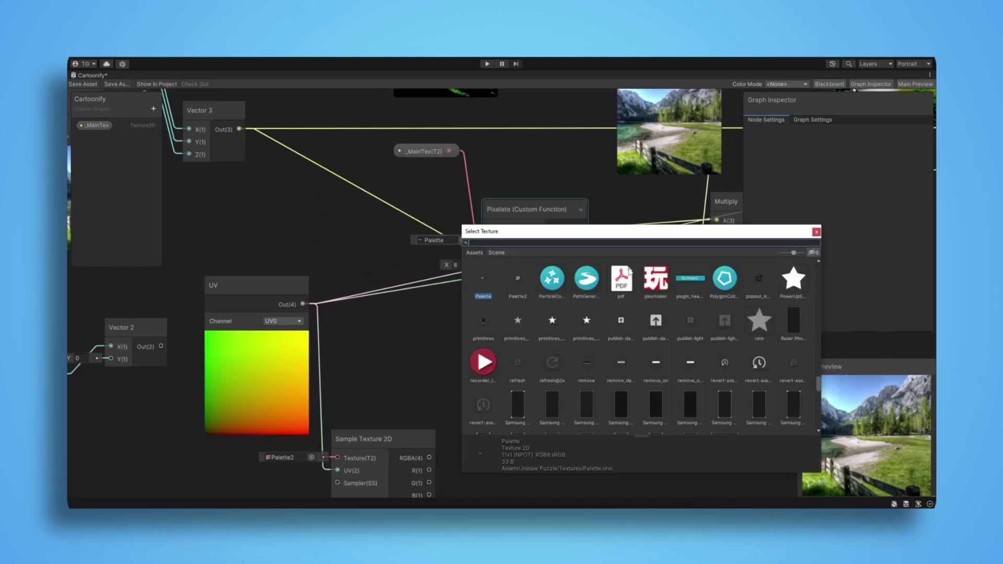
pyautogui.scroll(2, 484, 281)
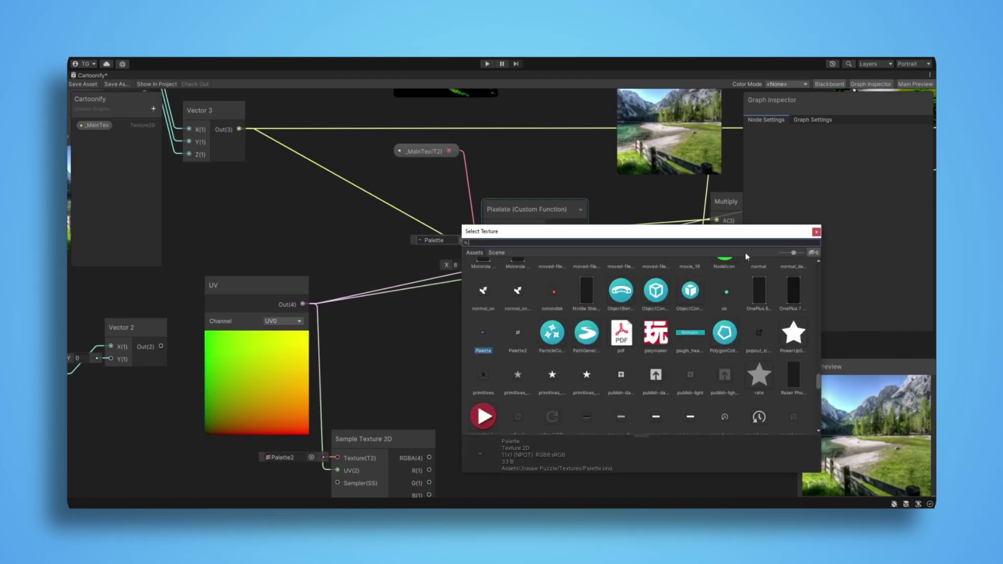
pyautogui.click(815, 232)
# Step: Assign the Palette texture to the Sample Texture 2D node below the UV node
pyautogui.moveTo(378, 341); pyautogui.dragTo(479, 161, button='middle')
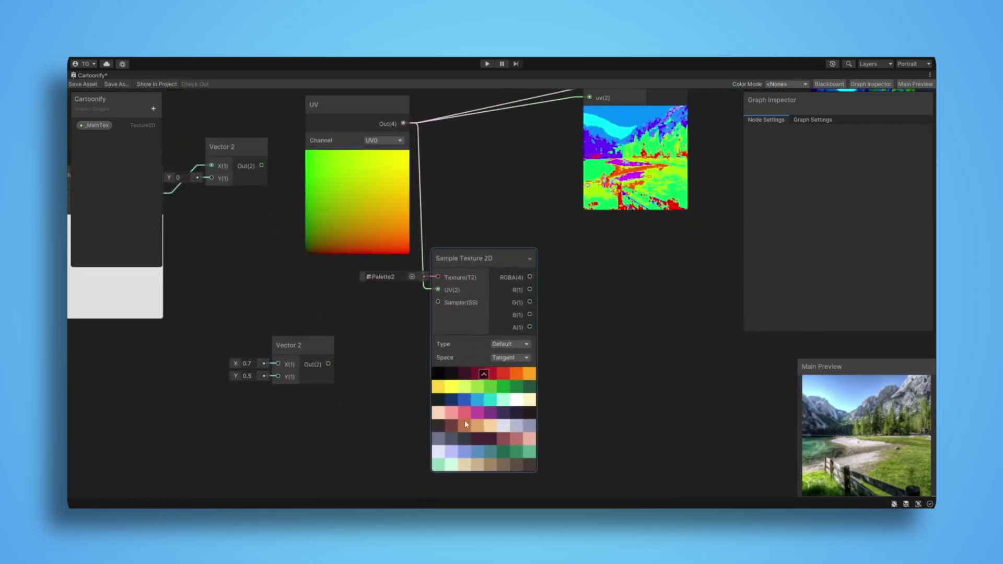
pyautogui.click(412, 277)
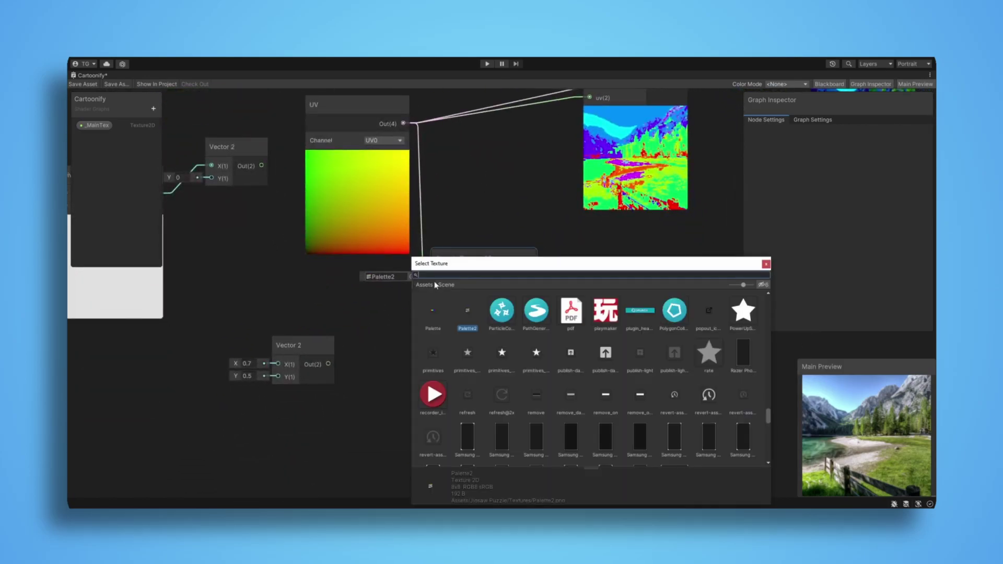
pyautogui.moveTo(644, 264); pyautogui.dragTo(749, 256)
pyautogui.click(546, 304)
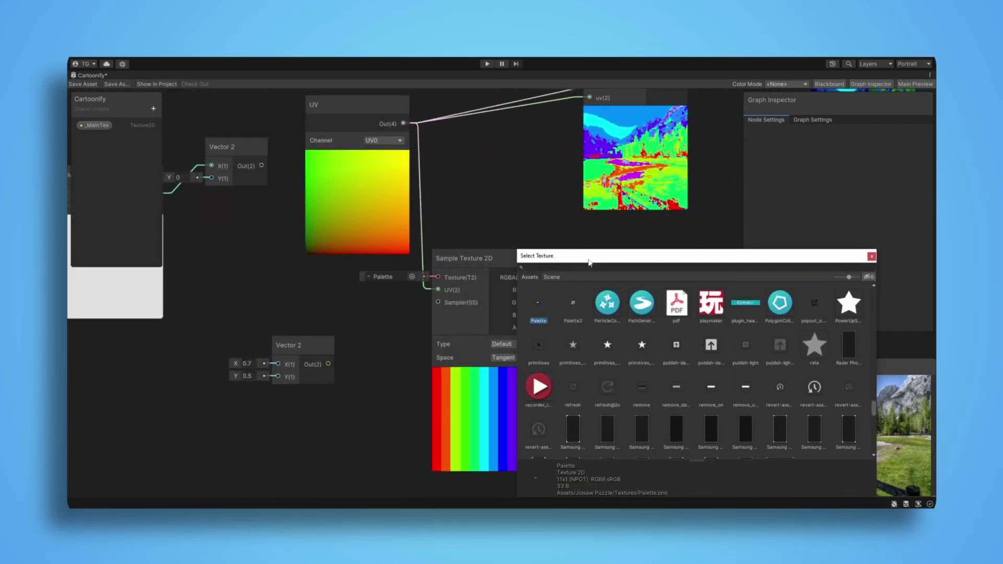
pyautogui.moveTo(588, 259); pyautogui.dragTo(721, 257)
pyautogui.click(586, 270)
pyautogui.moveTo(587, 270); pyautogui.dragTo(572, 323, button='middle')
# Step: Examine the Pixelate custom function's inputs, outputs and preview, and compare with the Gradient node group
pyautogui.moveTo(458, 262); pyautogui.dragTo(400, 333, button='middle')
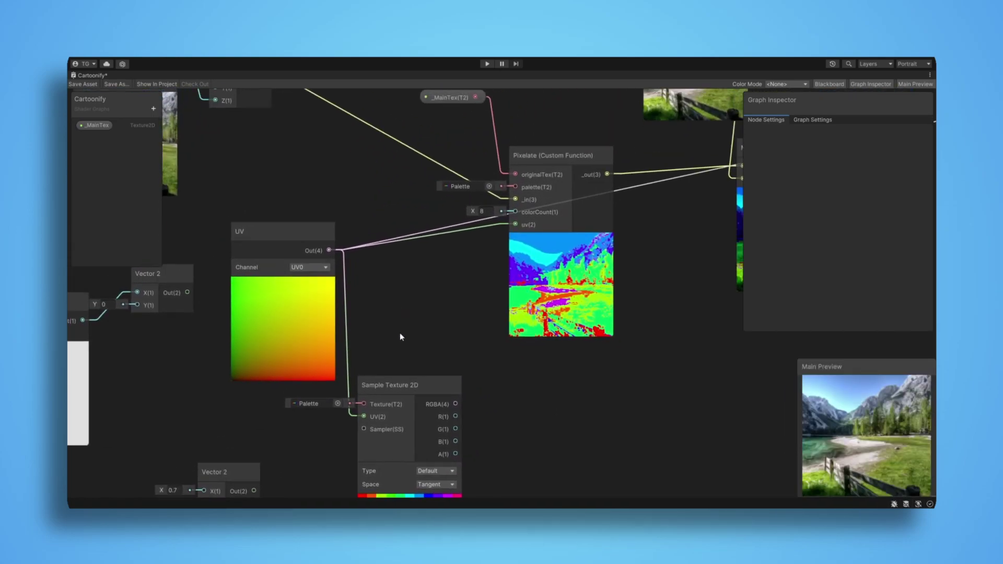
pyautogui.moveTo(486, 242); pyautogui.dragTo(458, 274, button='middle')
pyautogui.click(544, 333)
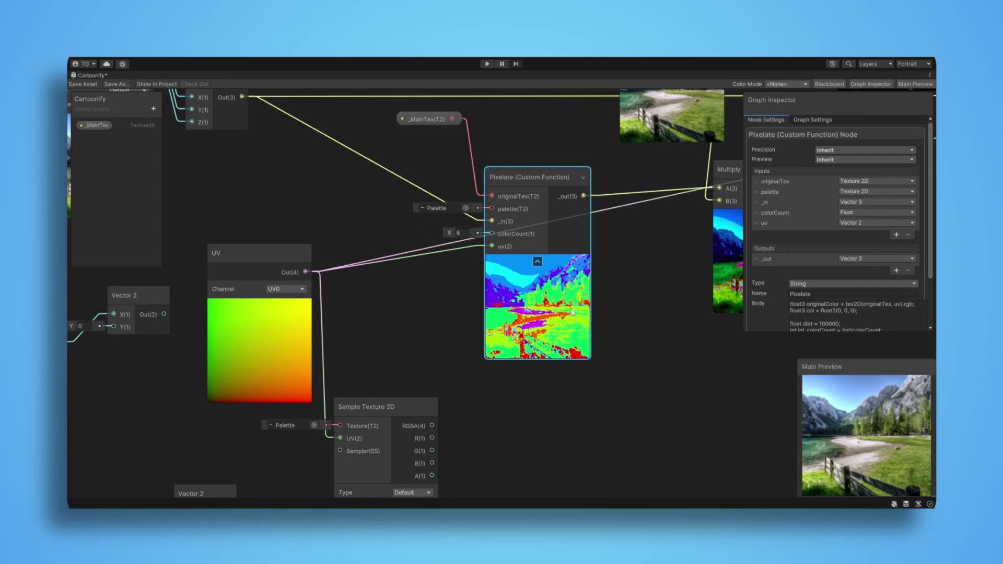
pyautogui.moveTo(596, 278); pyautogui.dragTo(534, 304, button='middle')
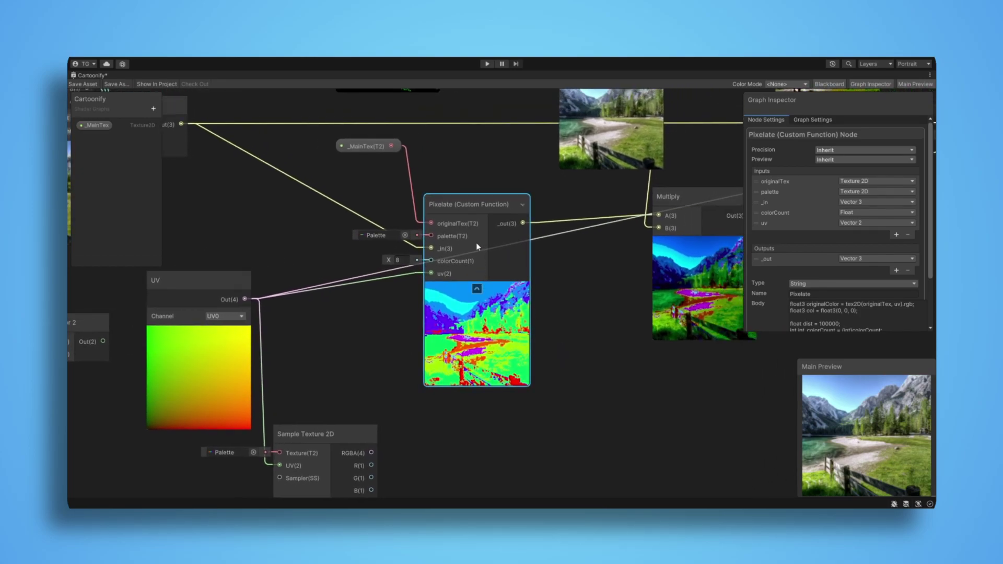
pyautogui.scroll(-10, 477, 245)
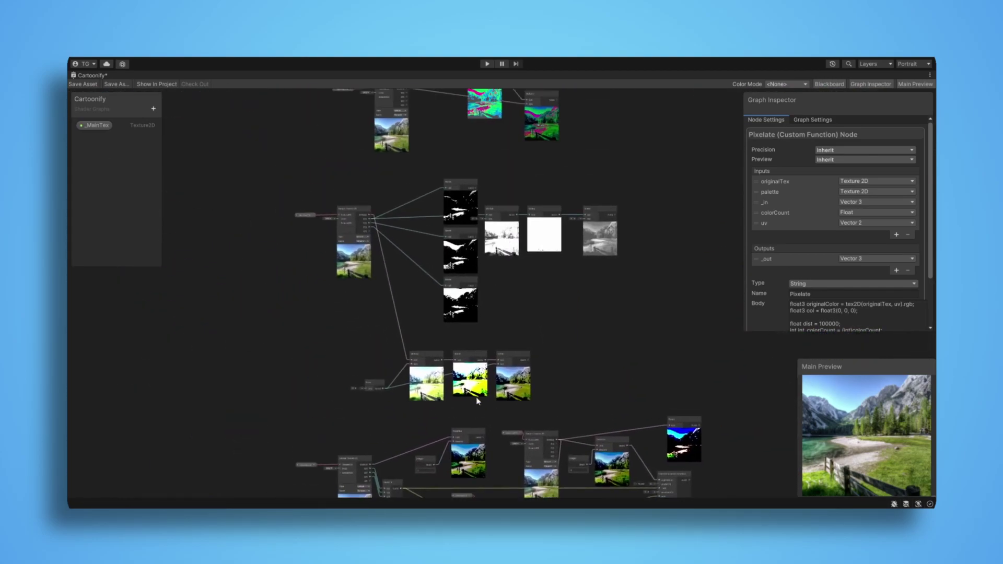
pyautogui.moveTo(480, 127); pyautogui.dragTo(478, 218, button='middle')
pyautogui.scroll(9, 430, 166)
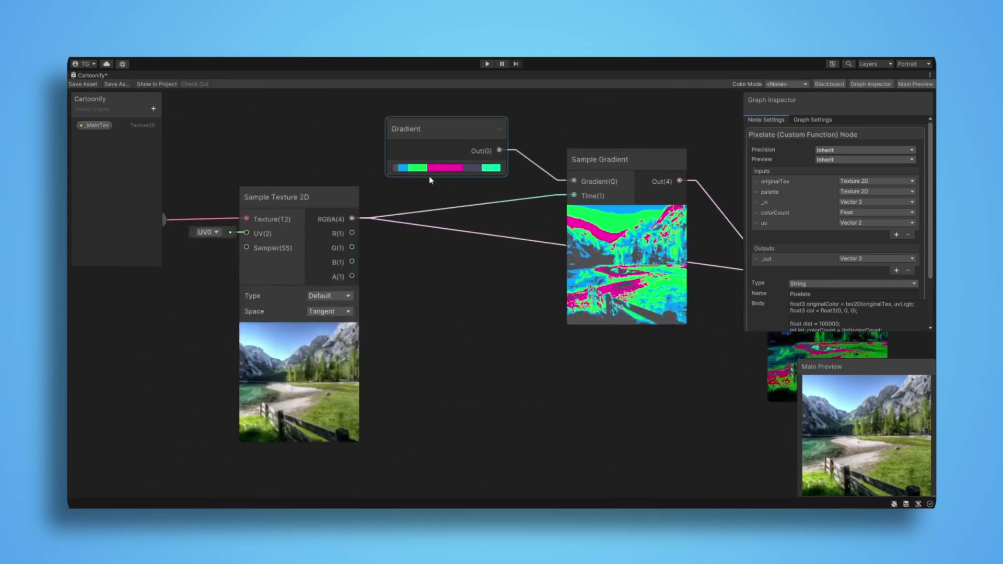
# Step: Move the Multiply node fed by the Pixelate custom function slightly lower in the graph
pyautogui.scroll(-6, 491, 325)
pyautogui.moveTo(532, 398); pyautogui.dragTo(511, 195, button='middle')
pyautogui.moveTo(551, 354); pyautogui.dragTo(533, 201, button='middle')
pyautogui.moveTo(559, 392); pyautogui.dragTo(525, 194, button='middle')
pyautogui.moveTo(543, 408); pyautogui.dragTo(410, 297, button='middle')
pyautogui.moveTo(498, 300); pyautogui.dragTo(512, 331)
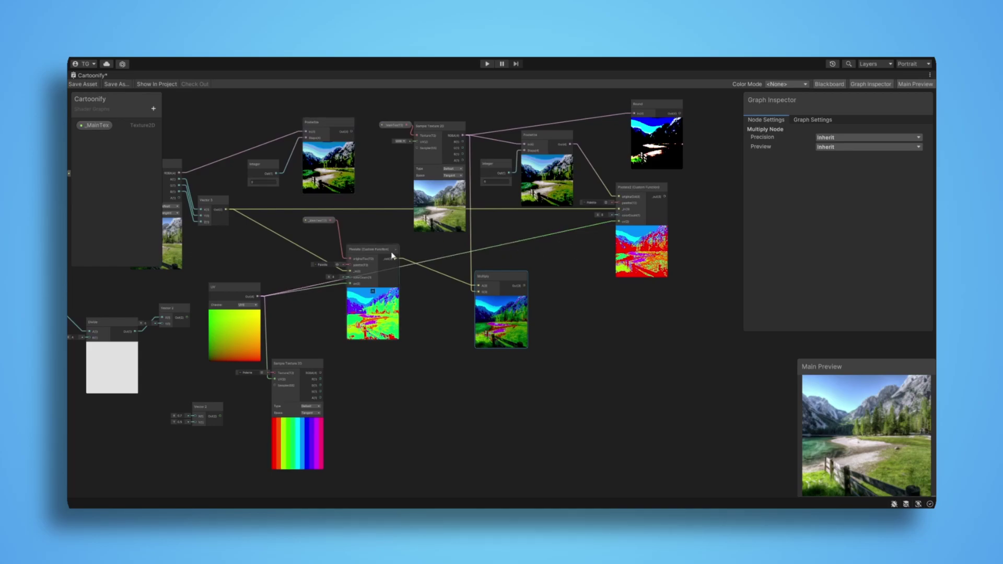
# Step: Bring all node groups into view and save the Cartoonify shader graph
pyautogui.scroll(-13, 376, 268)
pyautogui.moveTo(404, 234); pyautogui.dragTo(456, 330, button='middle')
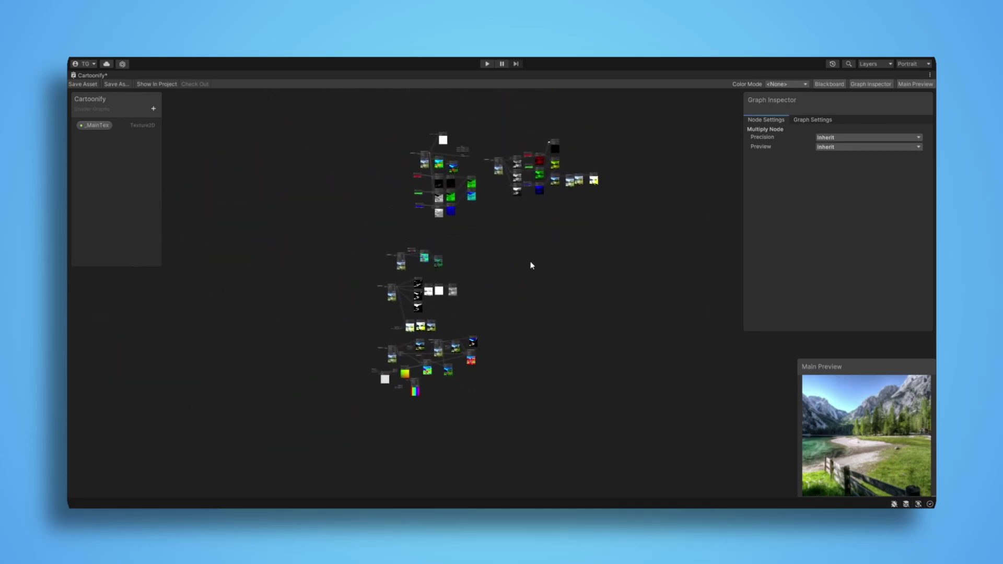
pyautogui.moveTo(531, 265); pyautogui.dragTo(500, 285, button='middle')
pyautogui.click(83, 84)
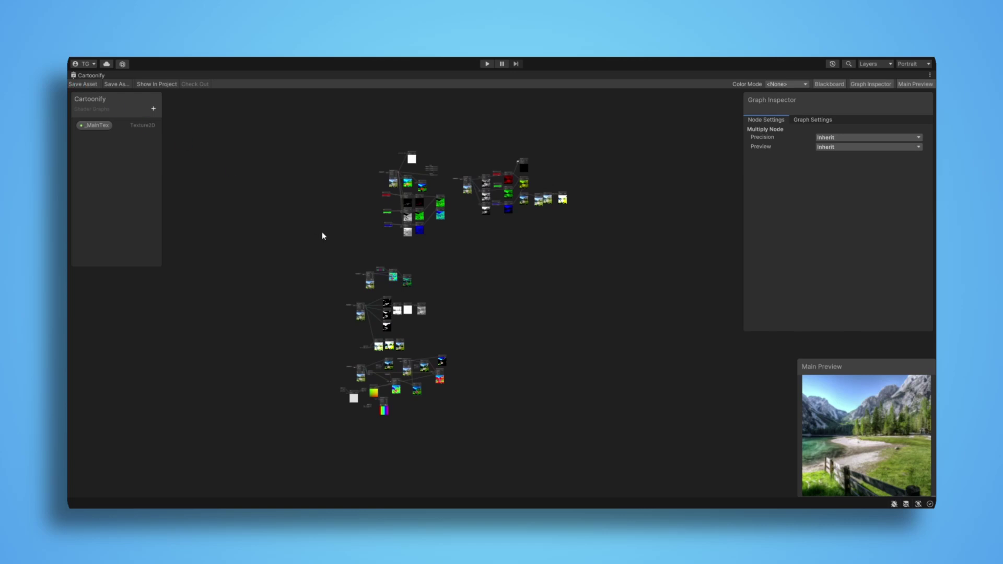